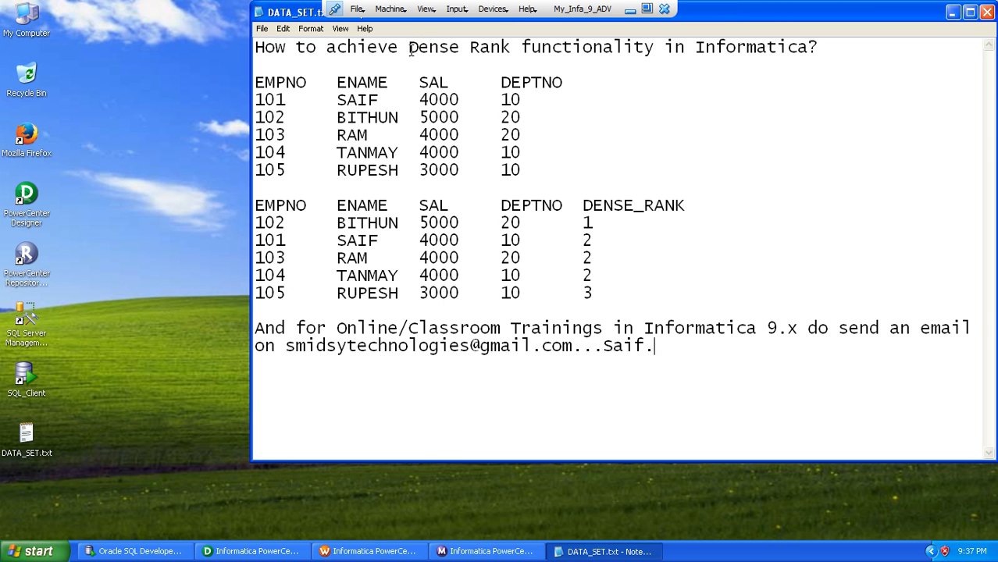
Step: Examine the sample employee rows and compare the SAL values with the expected DENSE_RANK values in DATA_SET.txt
drag(410, 50, 513, 44)
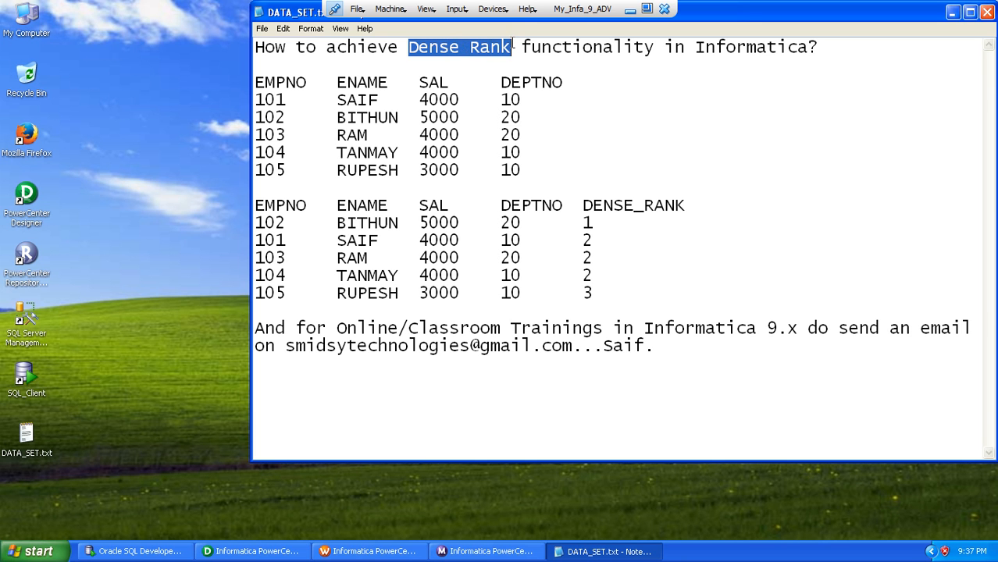
click(541, 158)
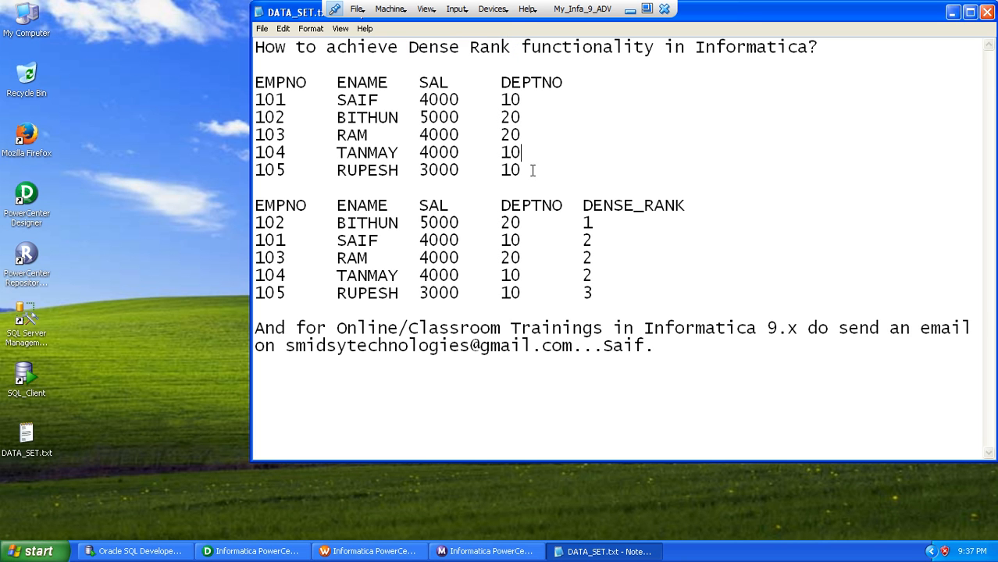
drag(531, 171, 256, 100)
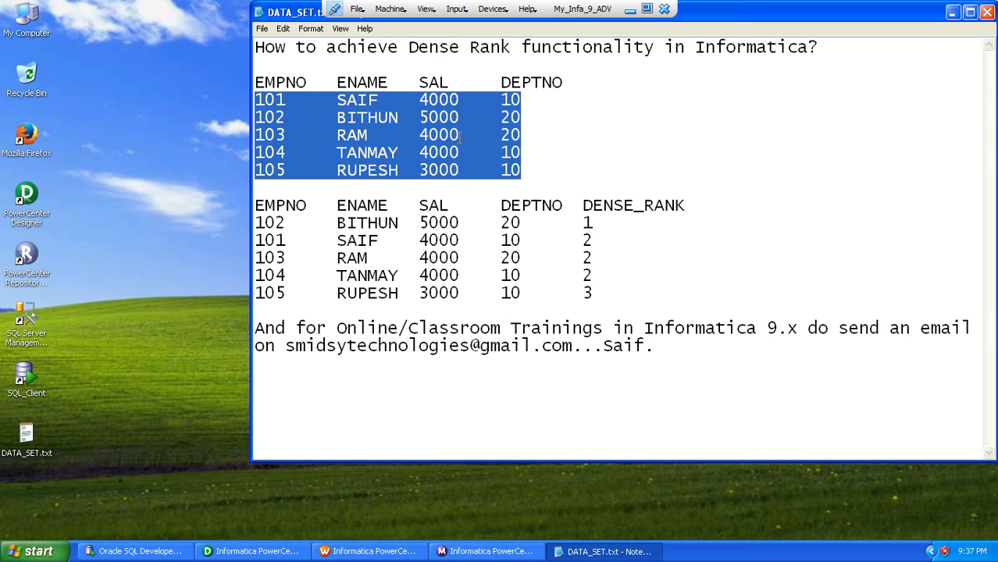
double_click(442, 223)
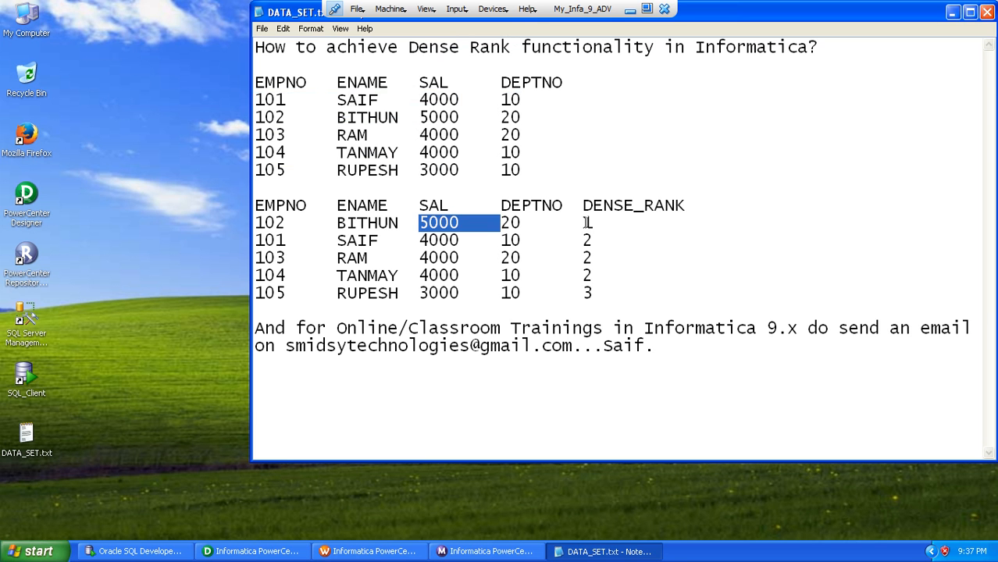
drag(586, 223, 596, 224)
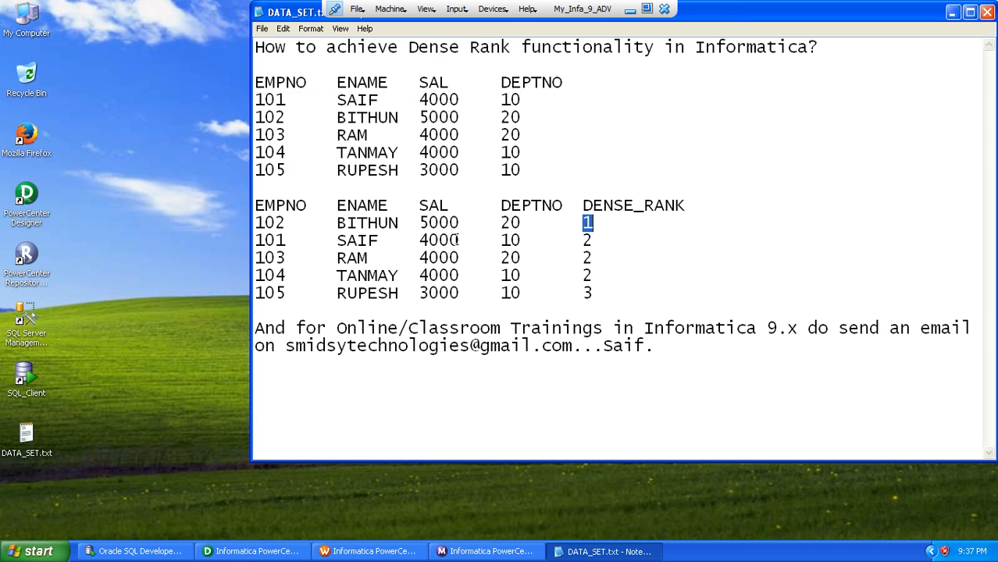
double_click(432, 242)
double_click(435, 257)
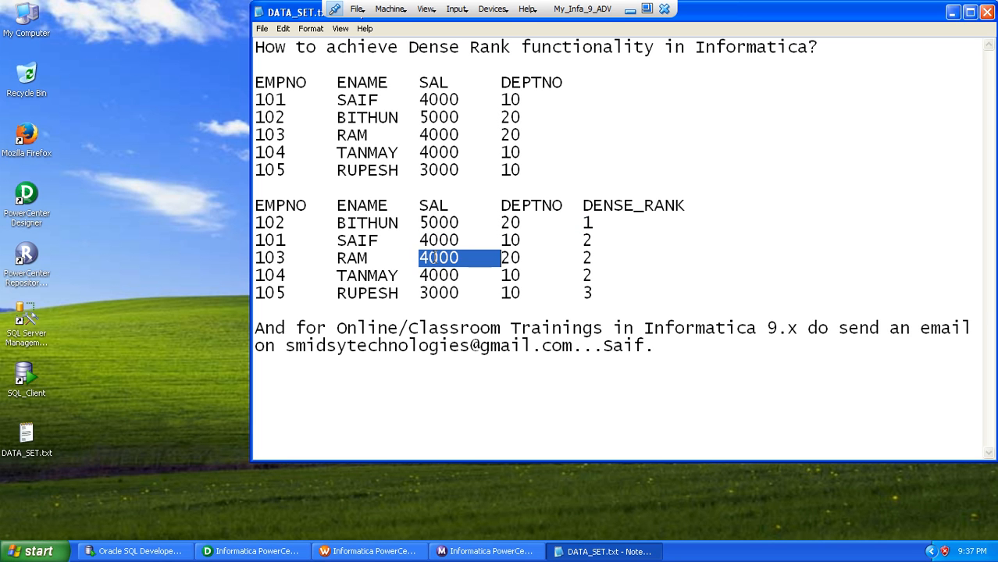
double_click(437, 275)
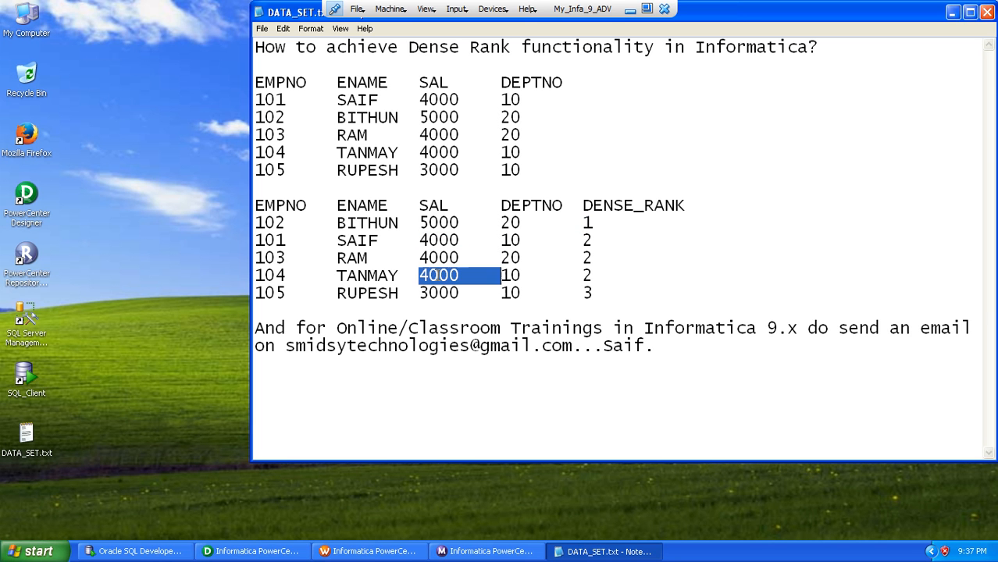
double_click(586, 240)
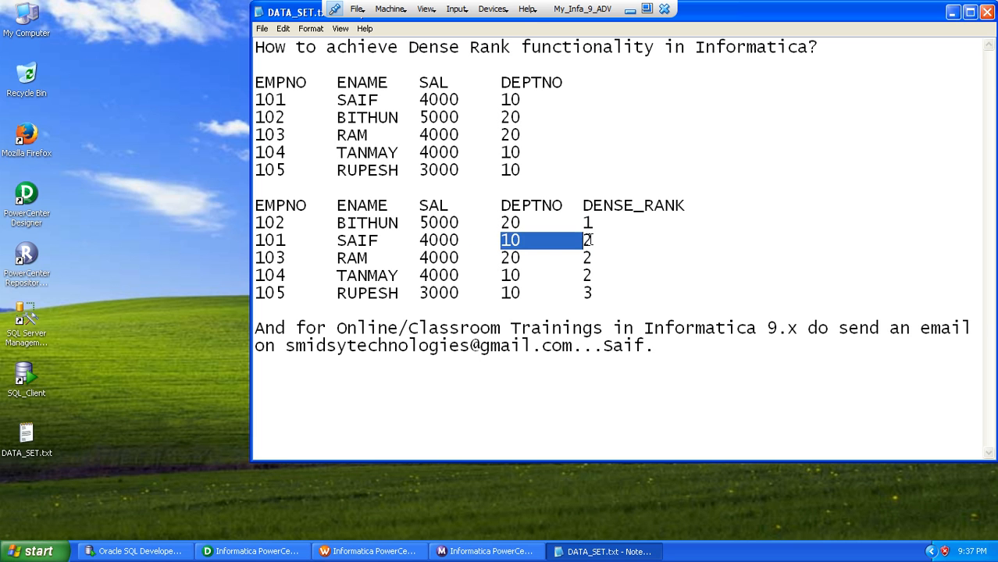
double_click(589, 240)
double_click(587, 258)
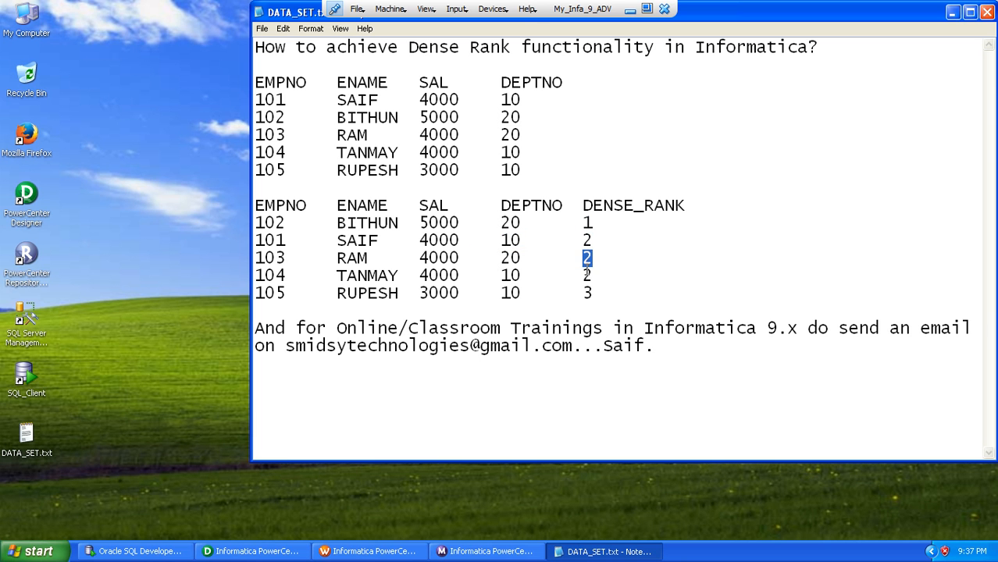
double_click(586, 271)
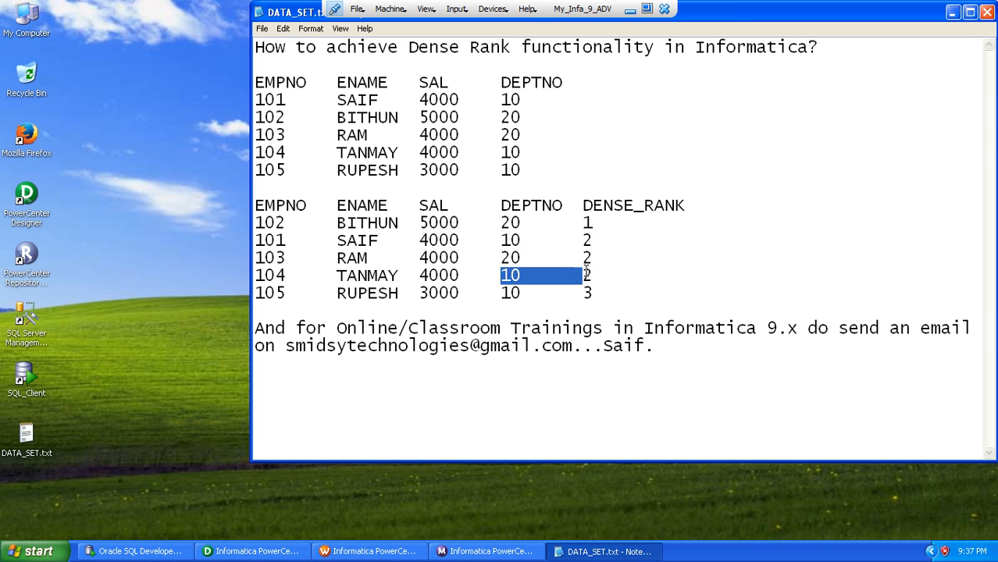
double_click(439, 293)
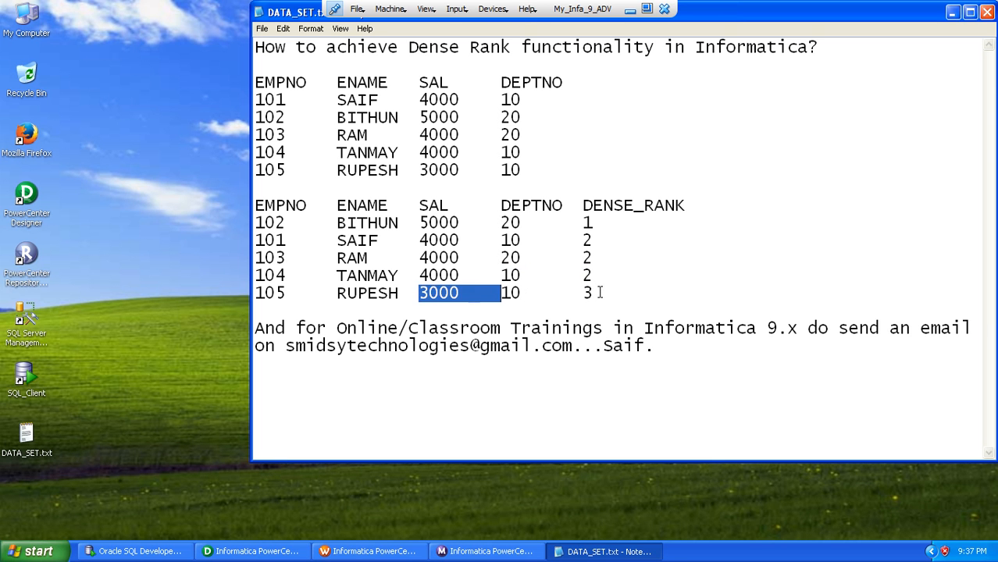
drag(598, 292, 580, 293)
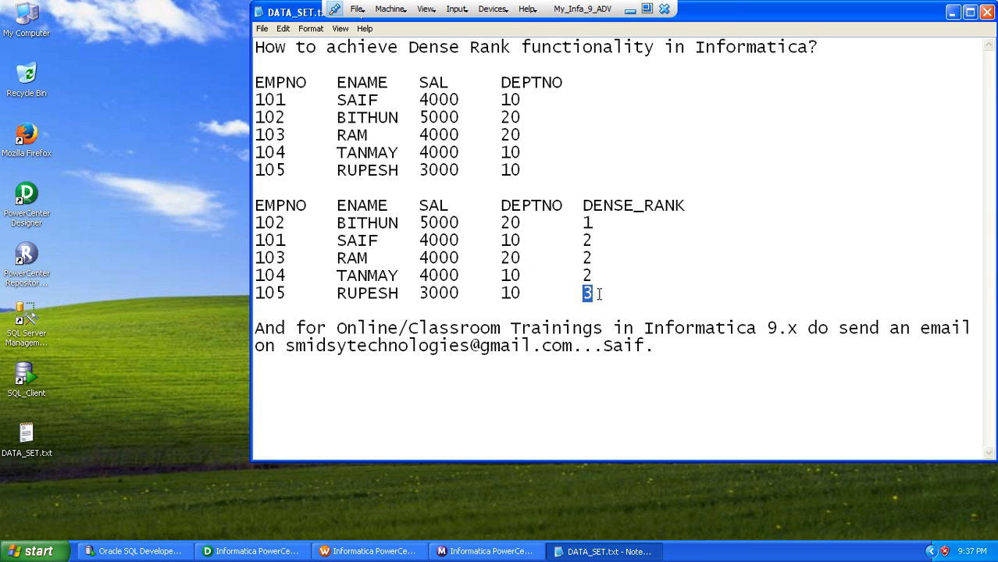
click(593, 293)
drag(596, 293, 582, 293)
click(593, 293)
drag(599, 294, 254, 224)
click(609, 295)
Step: Switch to Informatica PowerCenter Designer and create a Sorter transformation named SRT_SAL, placed between the source qualifier and the target
click(277, 538)
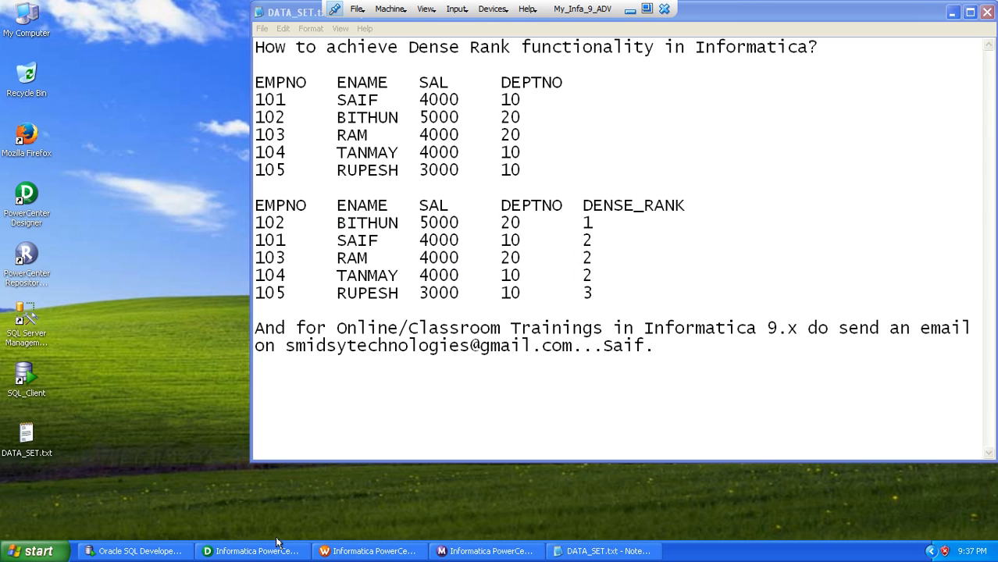
click(251, 551)
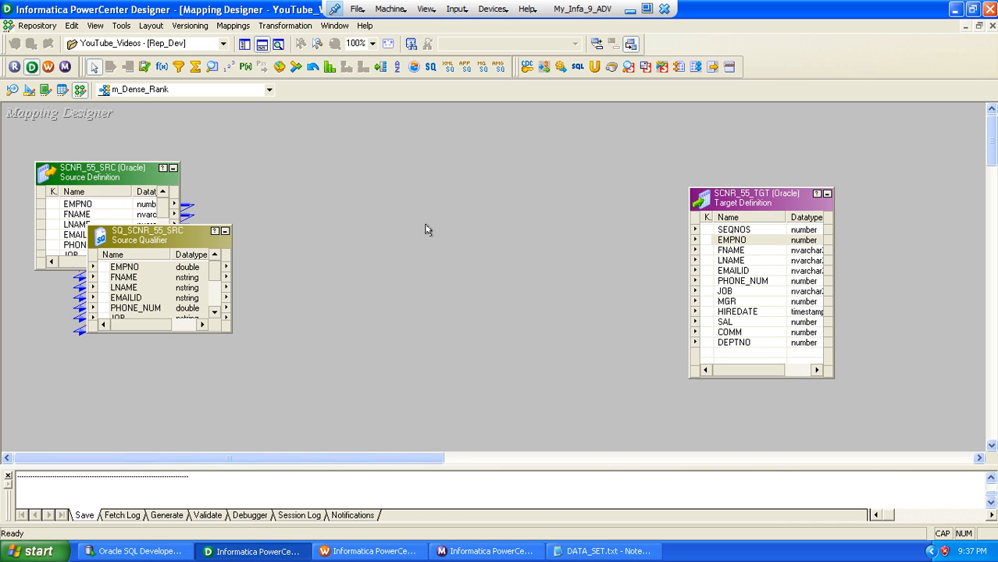
click(265, 26)
click(286, 63)
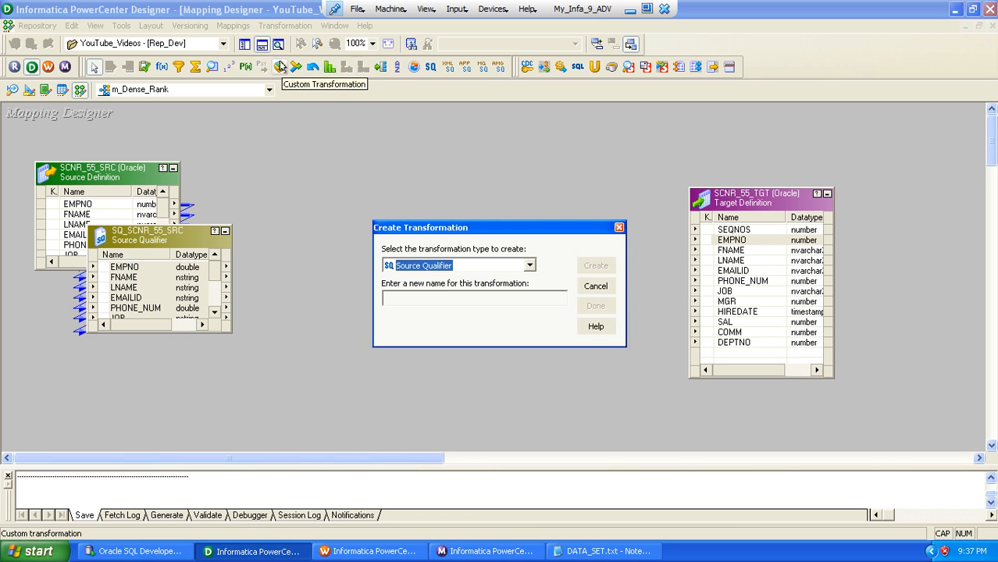
key(s)
key(s)
key(Tab)
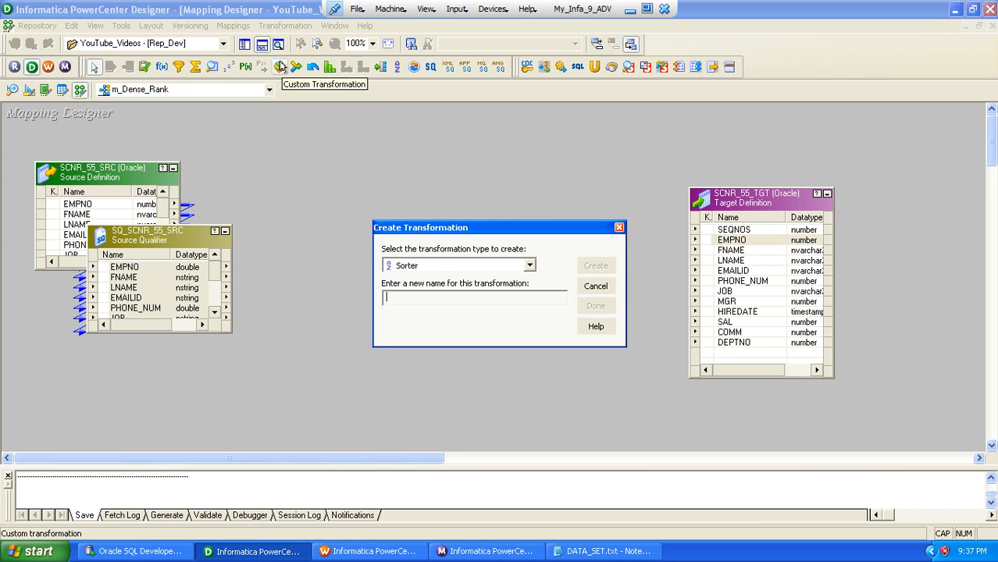
text(SRT_SAL)
key(Return)
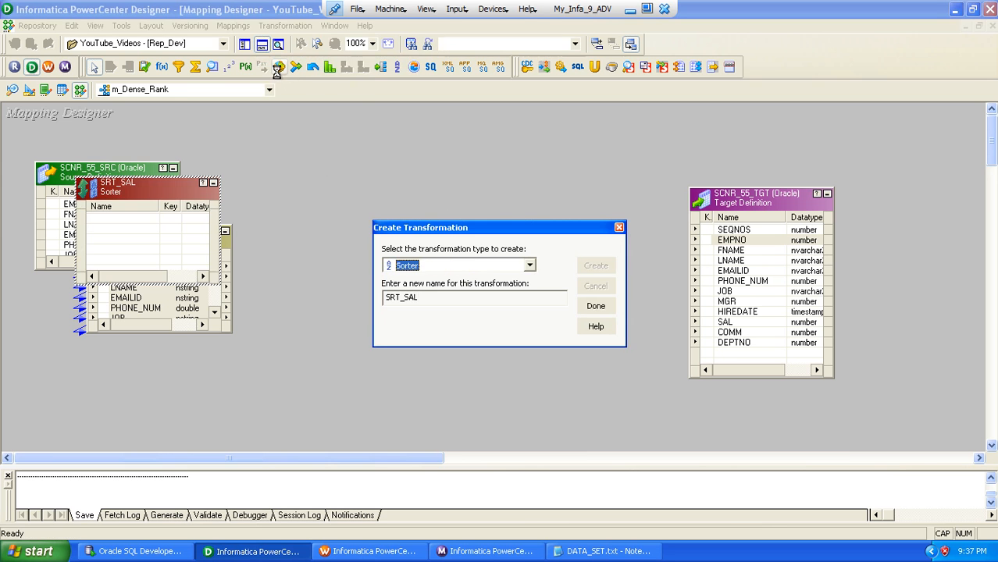
key(Return)
drag(131, 193, 330, 187)
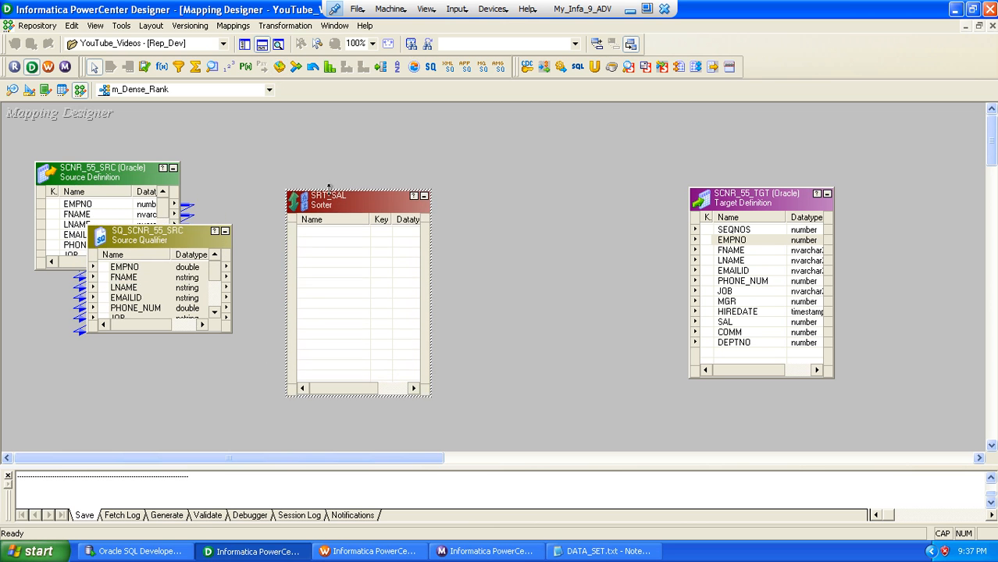
Step: Link all ports of the source qualifier SQ_SCNR_55_SRC into the SRT_SAL sorter
click(113, 267)
key(ctrl+a)
drag(113, 268, 342, 243)
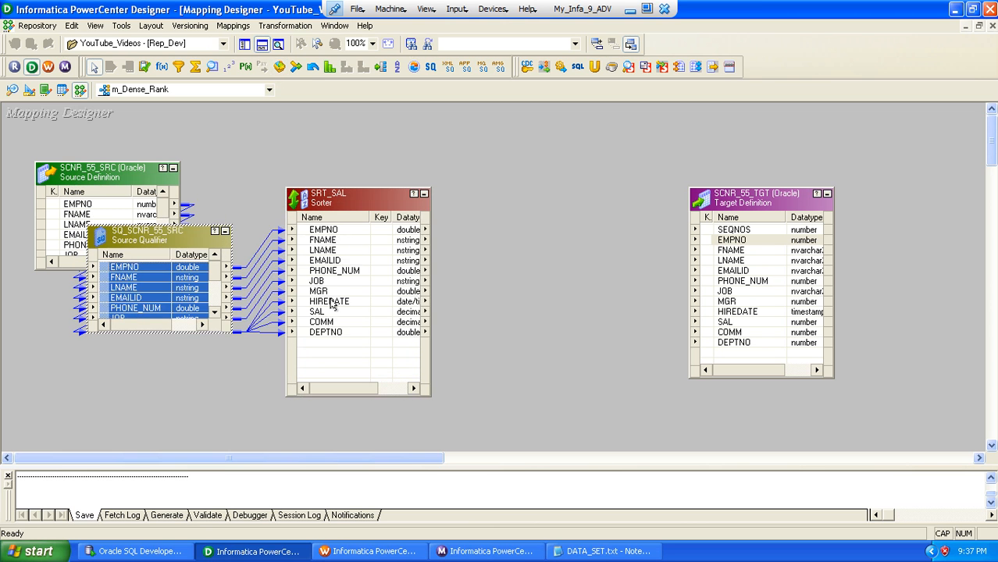
Step: Make SAL the sort key of the SRT_SAL sorter with Descending direction and accept the change
double_click(322, 312)
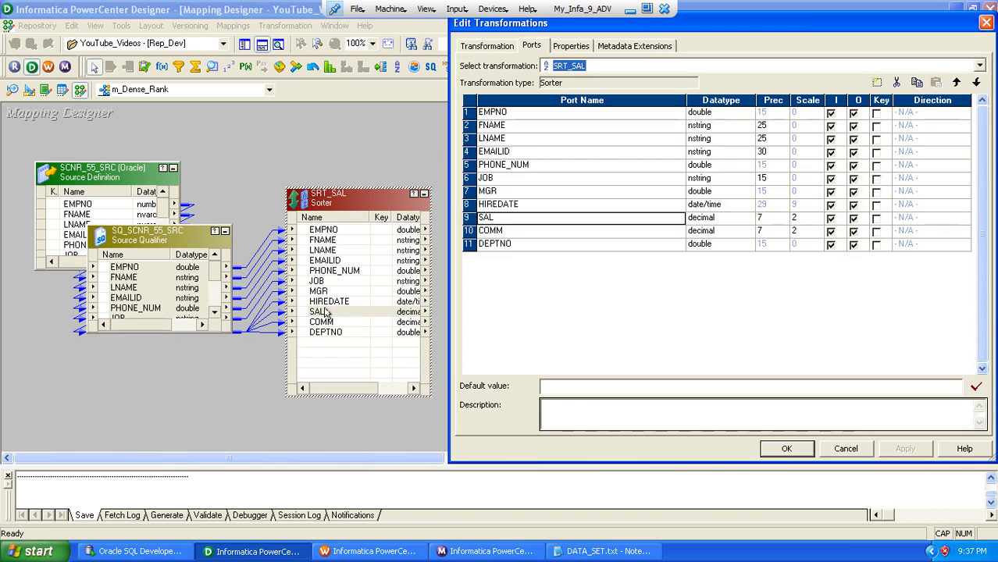
click(876, 218)
click(964, 219)
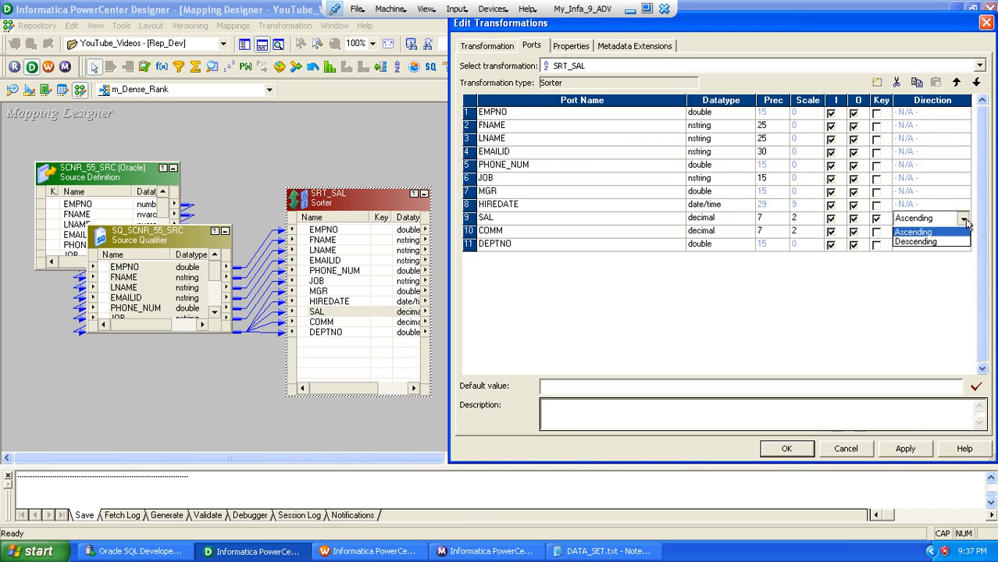
click(930, 243)
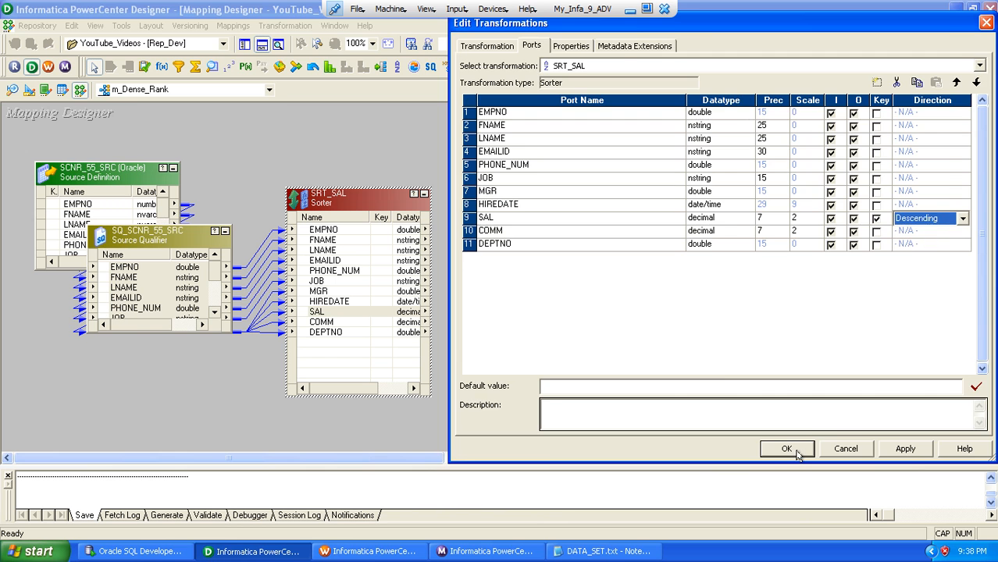
click(787, 448)
Step: Create an Expression transformation named EXP_CONDITIONS and place it between the SRT_SAL sorter and the target
click(285, 25)
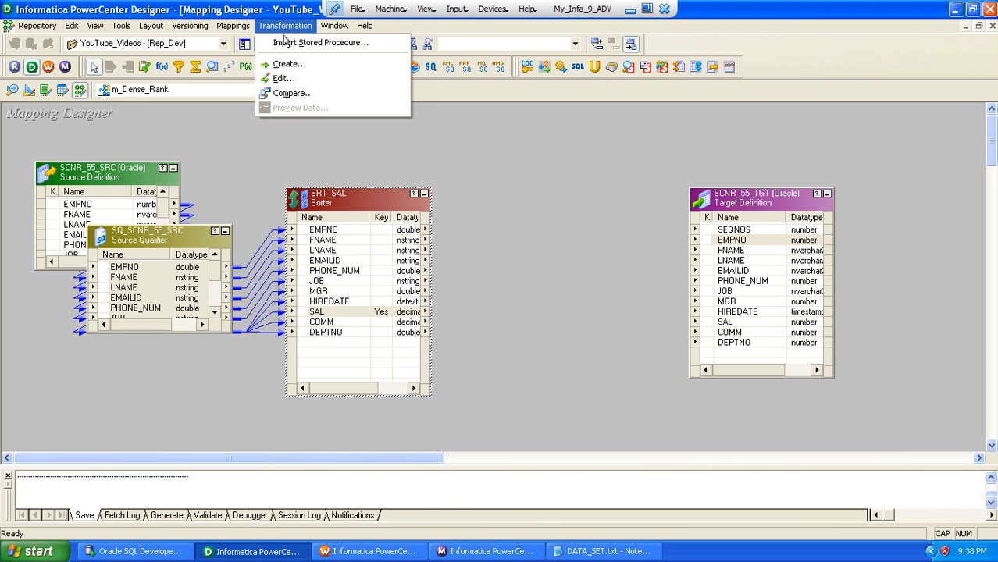
click(294, 63)
key(Tab)
text(EX)
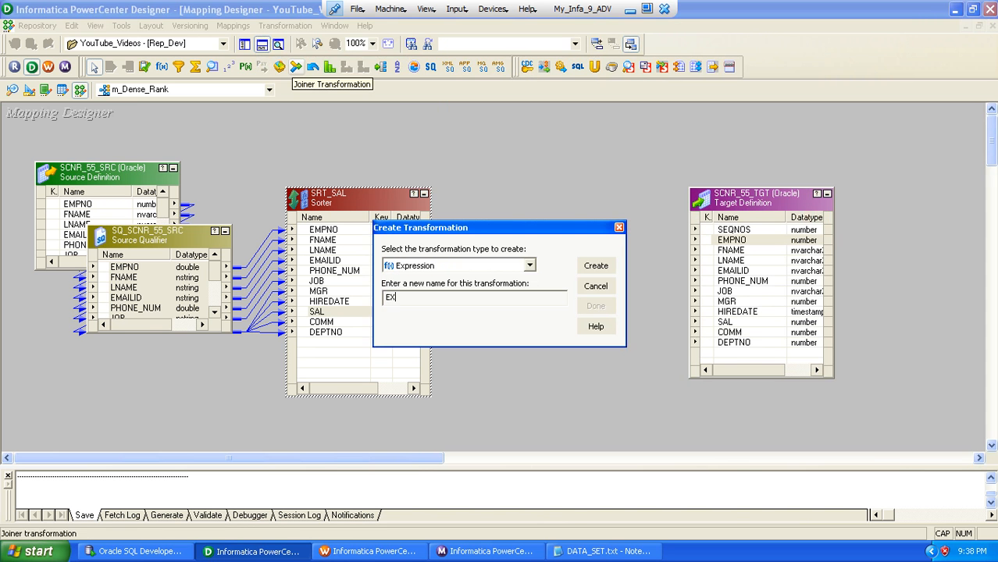
text(P_CONDITIONS)
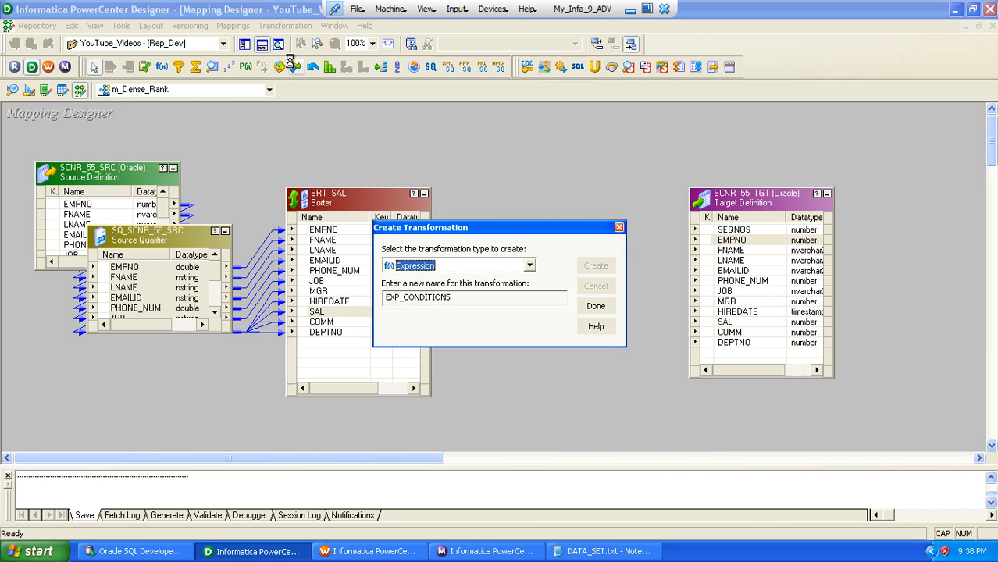
key(Return)
key(Return)
drag(123, 190, 528, 182)
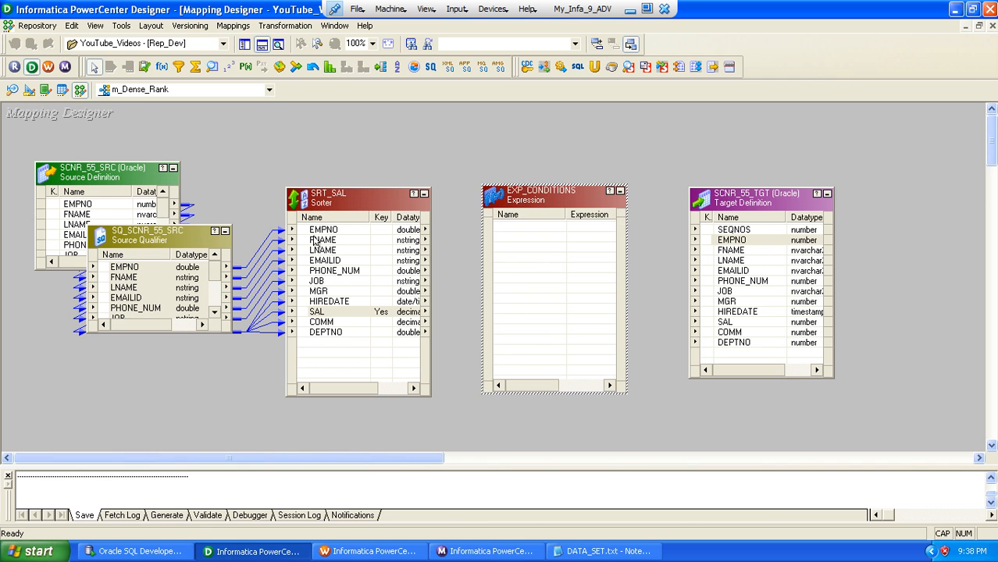
Step: Link all ports of the SRT_SAL sorter into the EXP_CONDITIONS expression
right_click(311, 233)
click(338, 237)
drag(338, 242, 551, 234)
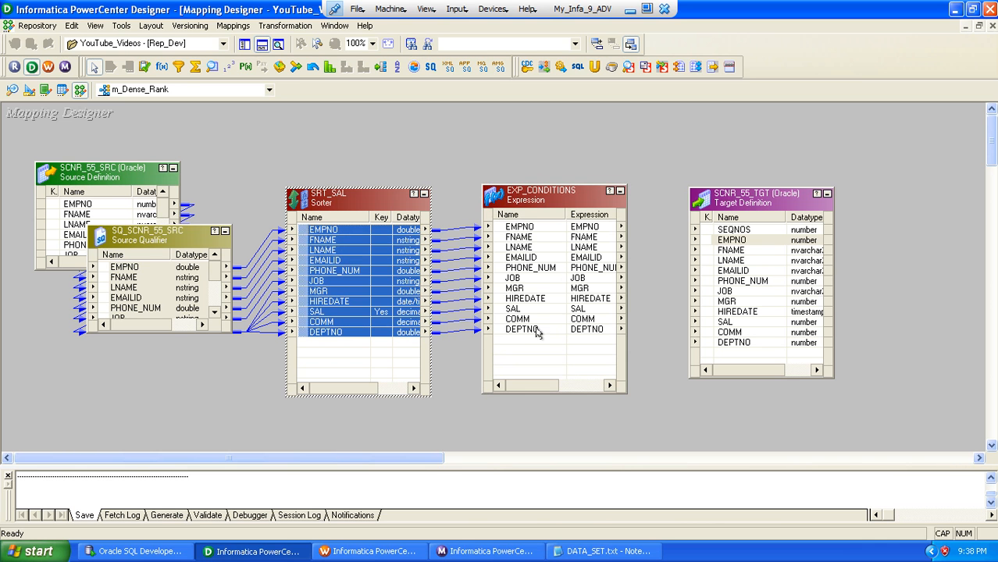
Step: Open EXP_CONDITIONS for editing and add a port named v_PREV_SAL with datatype double after DEPTNO
double_click(536, 329)
click(875, 83)
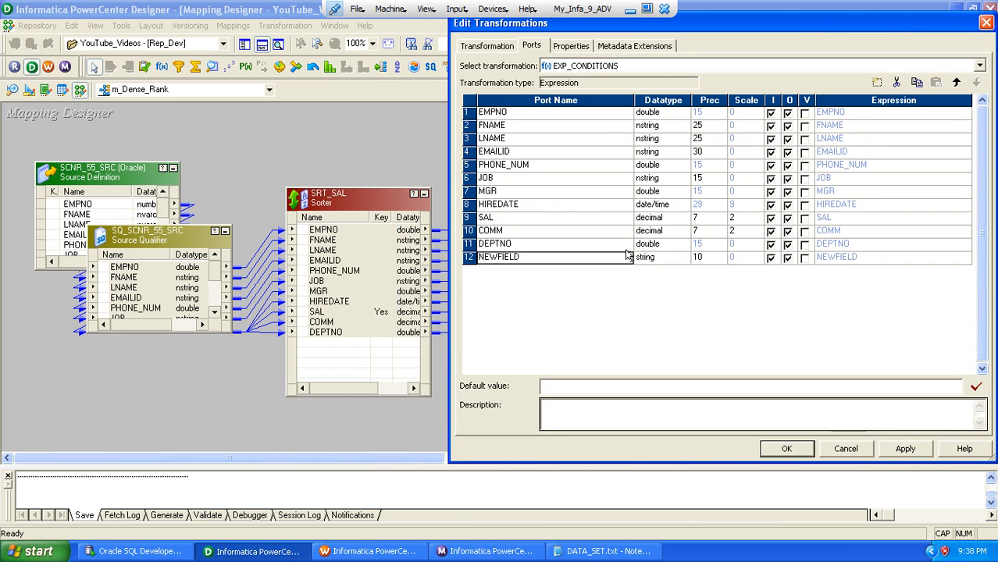
text(V)
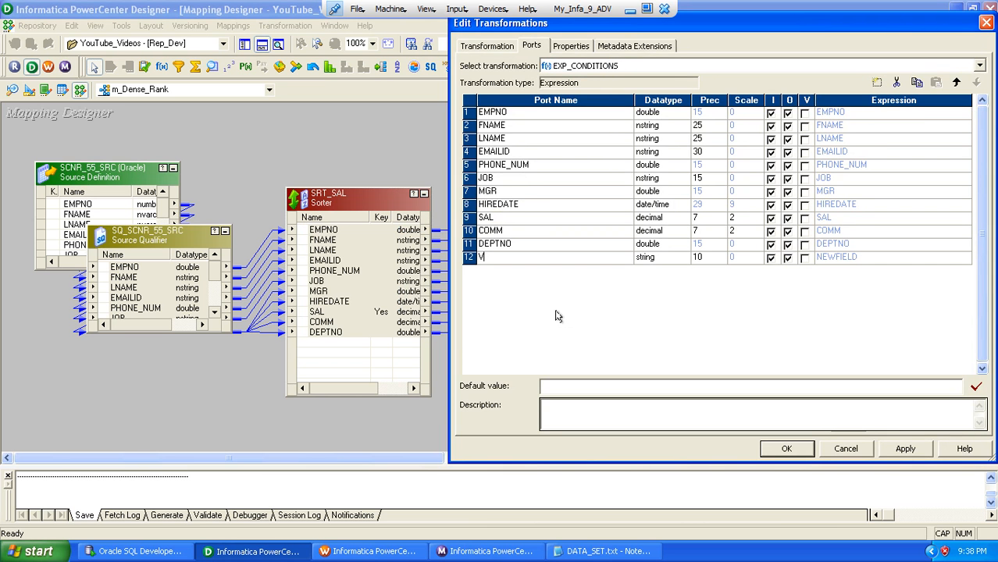
text(V)
key(Tab)
key(d)
key(d)
key(d)
key(Tab)
key(Tab)
key(Tab)
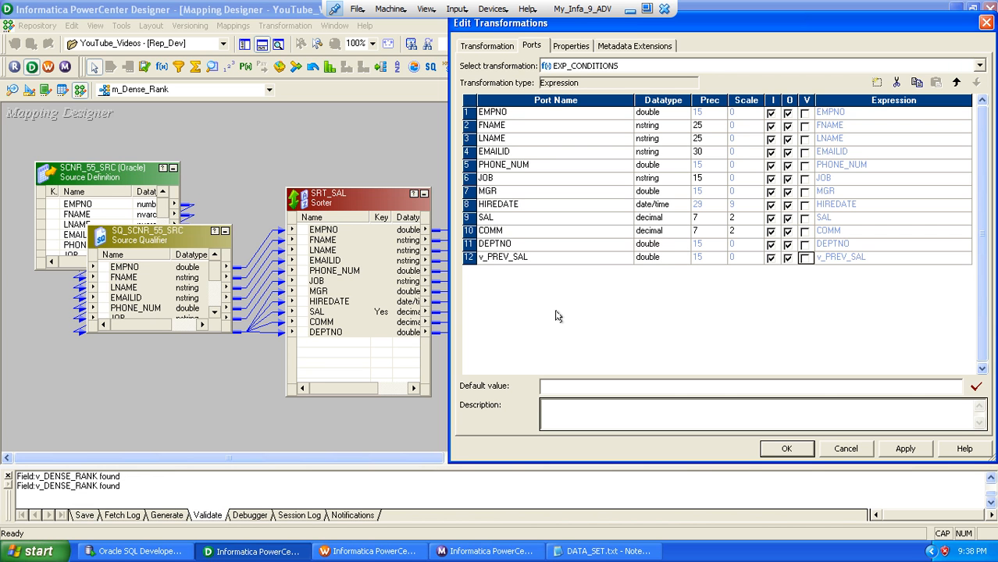
Step: Turn v_PREV_SAL into a variable port with the expression SAL
key(space)
key(Tab)
key(Home)
key(Delete)
key(Delete)
key(Delete)
key(Delete)
key(Delete)
key(Delete)
key(Delete)
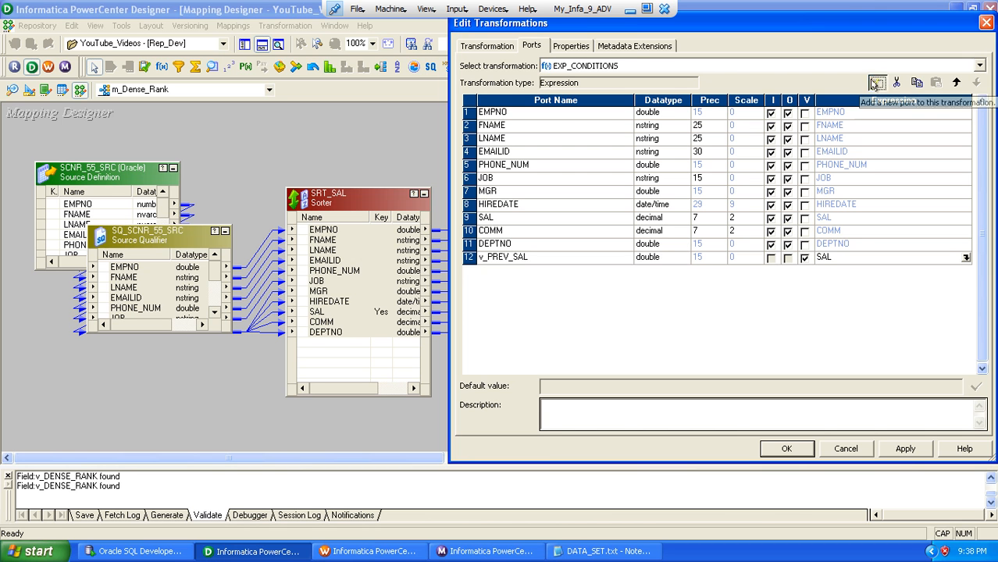
Step: Add a variable port named v_DENSE_RANK with datatype double directly above v_PREV_SAL
click(876, 82)
click(956, 82)
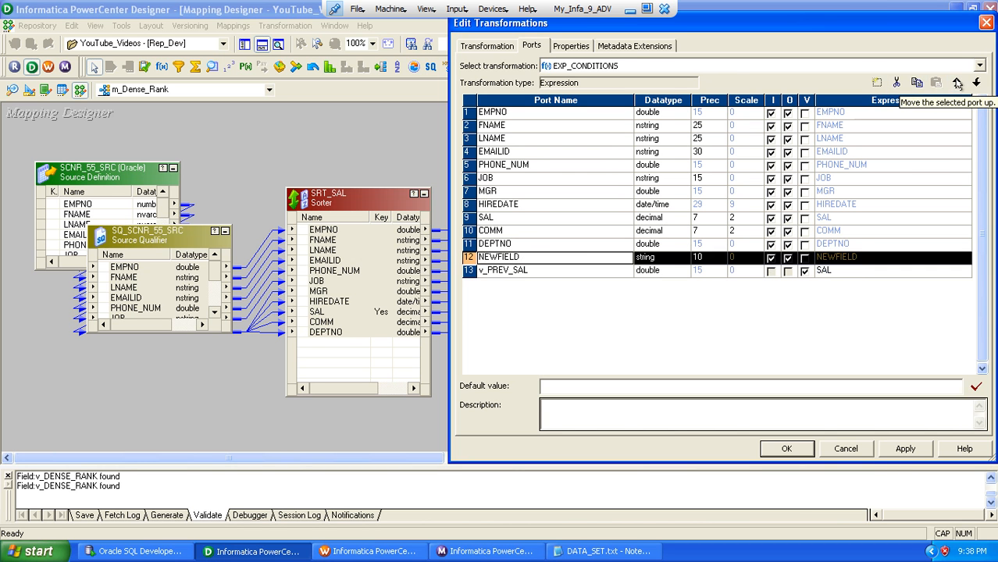
click(546, 258)
text(v_)
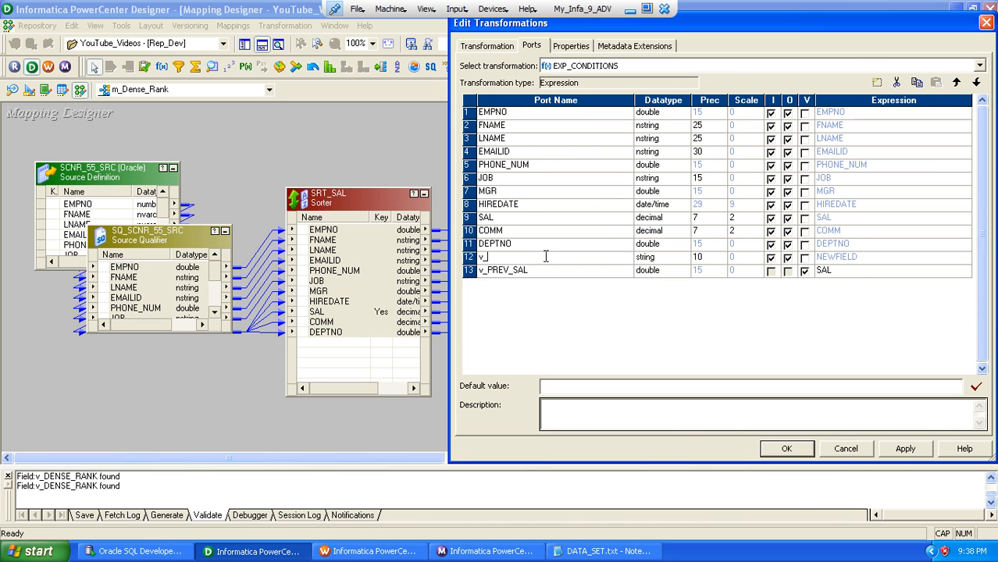
text(DENSE_RANK)
key(Tab)
text(double)
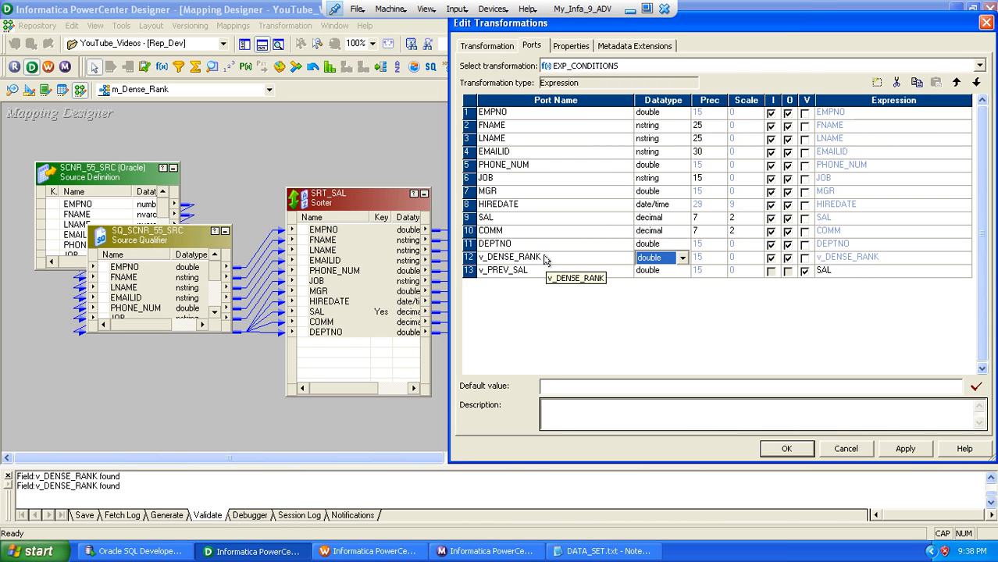
key(Tab)
key(Tab)
key(Tab)
key(space)
key(Tab)
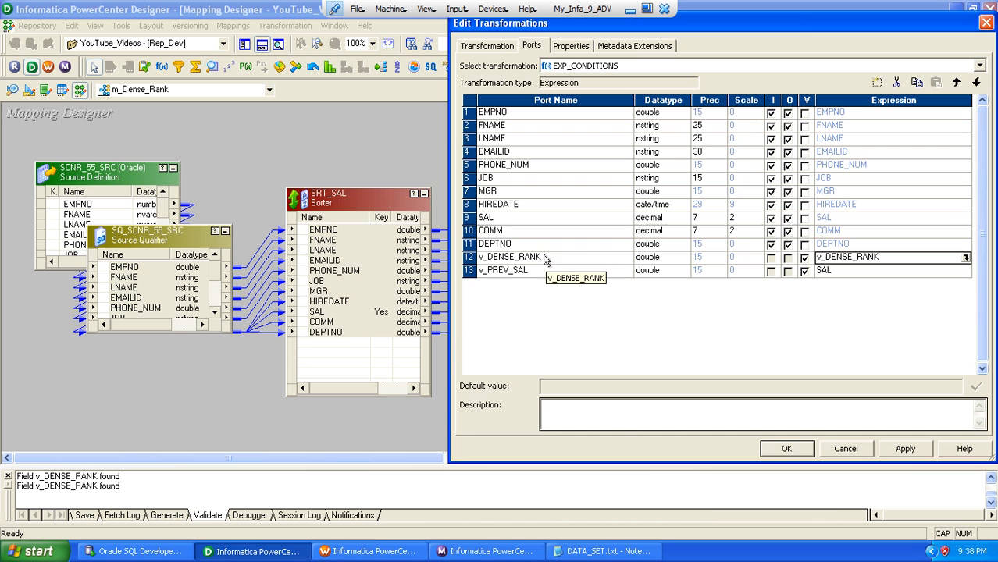
Step: Replace the expression of the v_DENSE_RANK port with IIF(v_PREV_SAL=SAL,v_DENSE_RANK,v_DENSE_RANK+1)
click(966, 256)
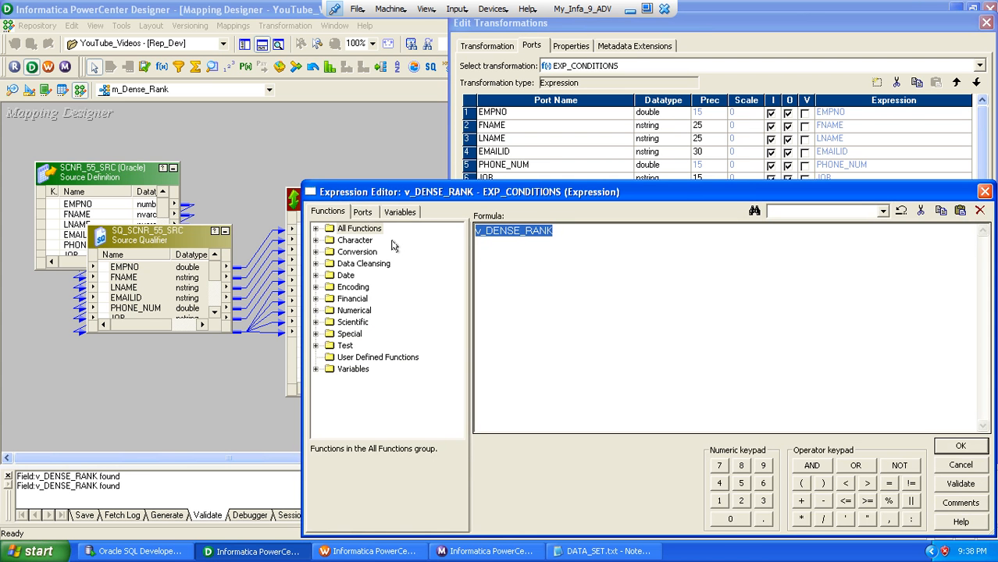
text(IIF()
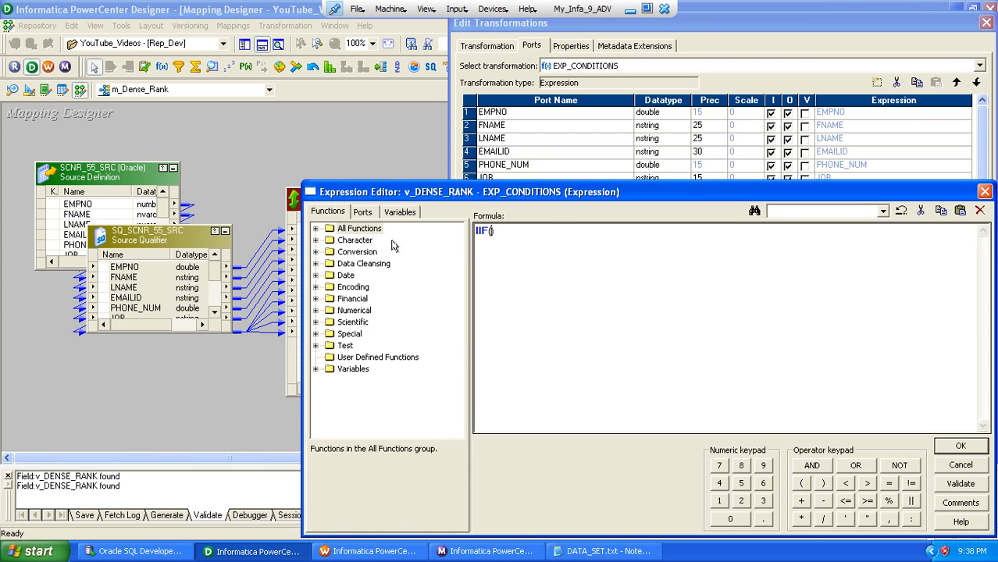
click(363, 211)
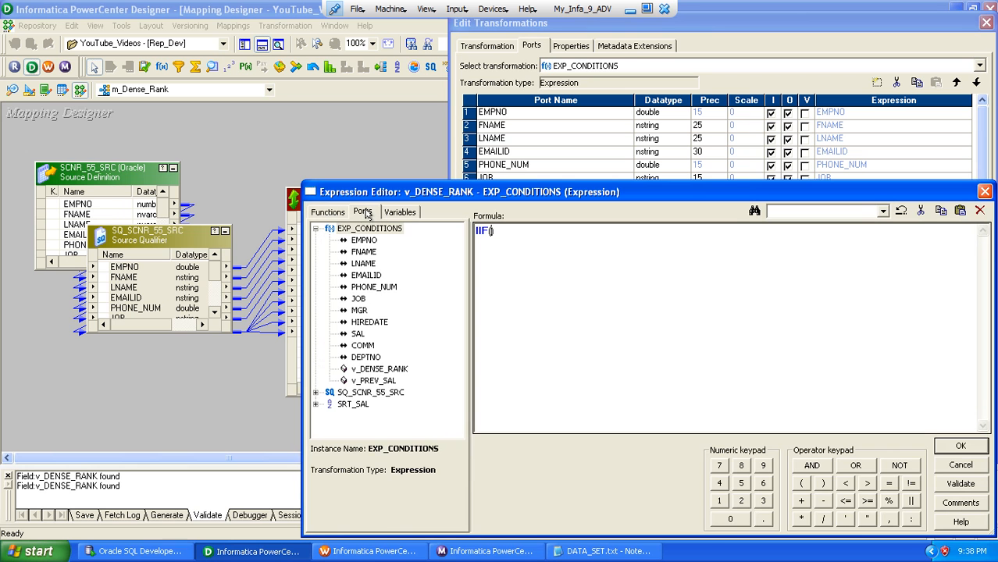
double_click(373, 381)
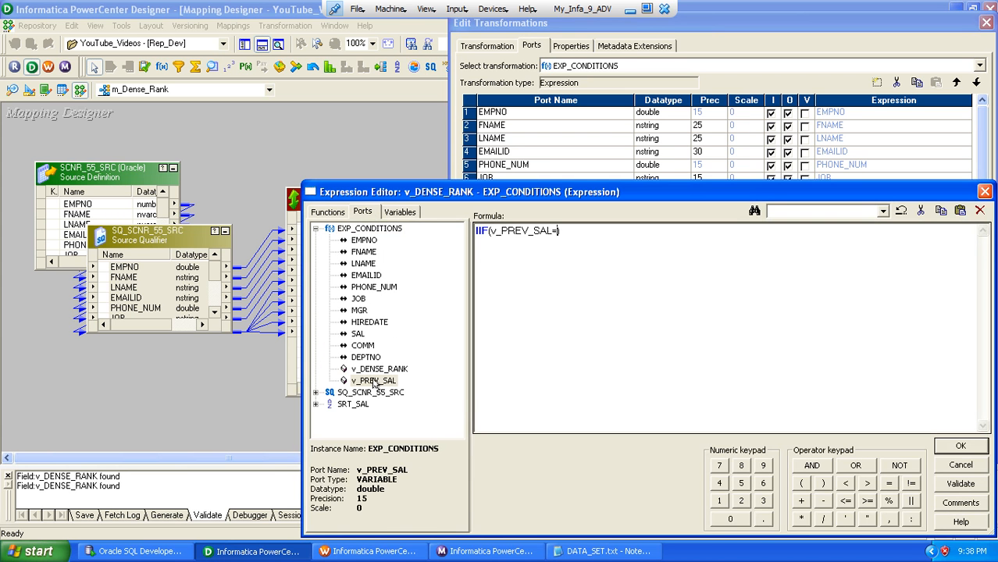
text(=)
double_click(357, 334)
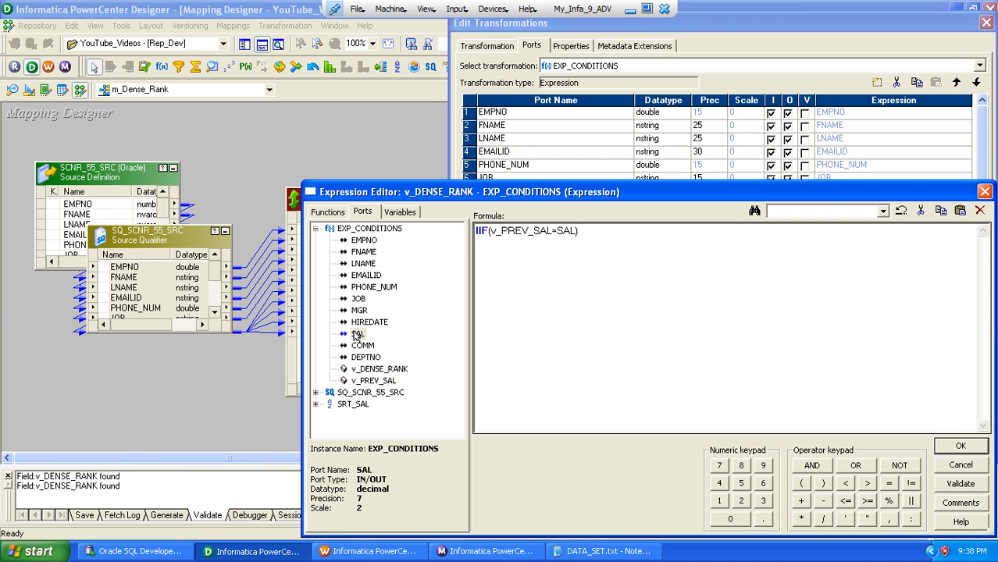
text(,)
double_click(372, 369)
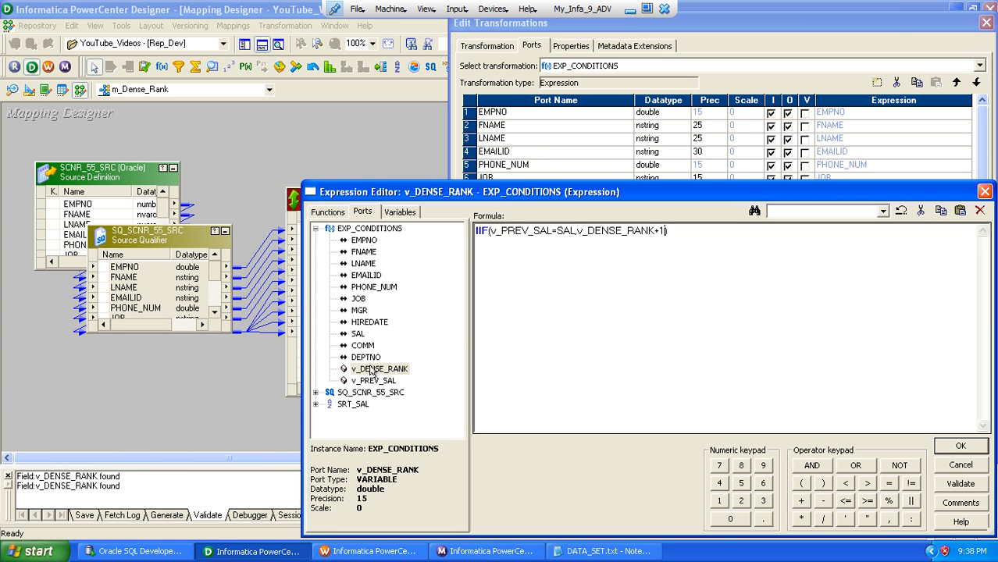
click(577, 231)
double_click(374, 370)
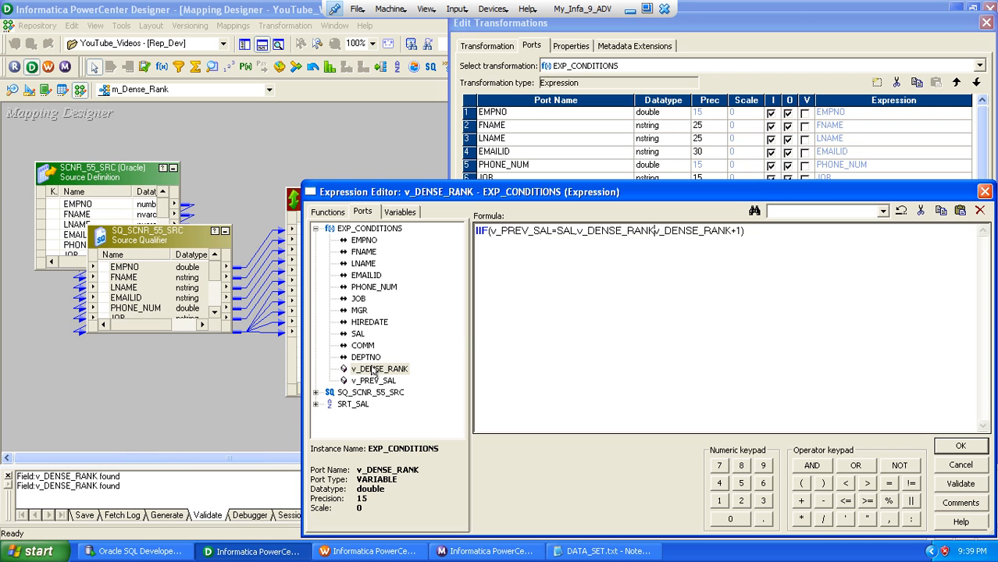
text(,)
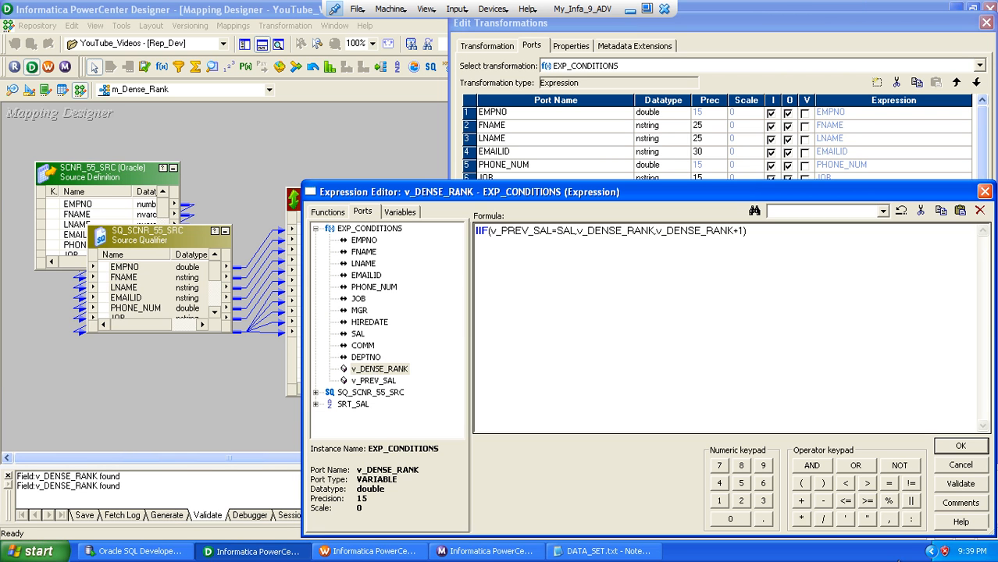
Step: Validate the v_DENSE_RANK formula and accept it into the port
click(957, 482)
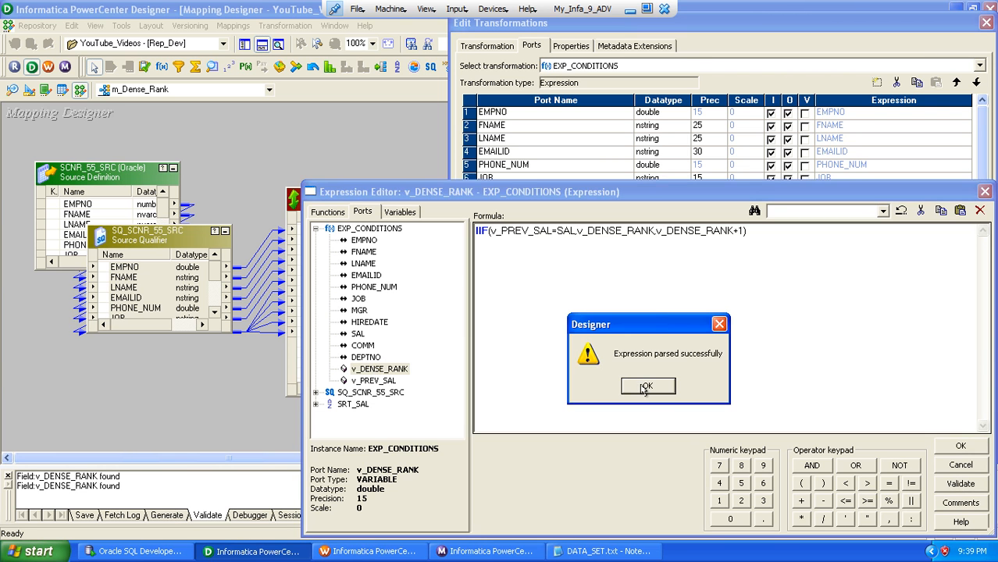
click(647, 386)
click(945, 447)
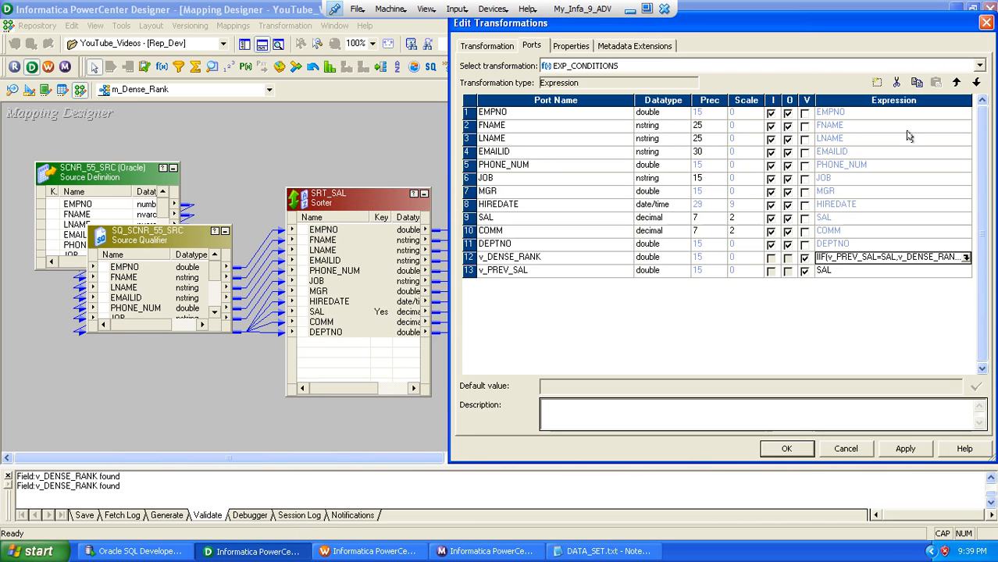
Step: Duplicate the v_DENSE_RANK port and move the copy below v_PREV_SAL
click(917, 82)
click(936, 82)
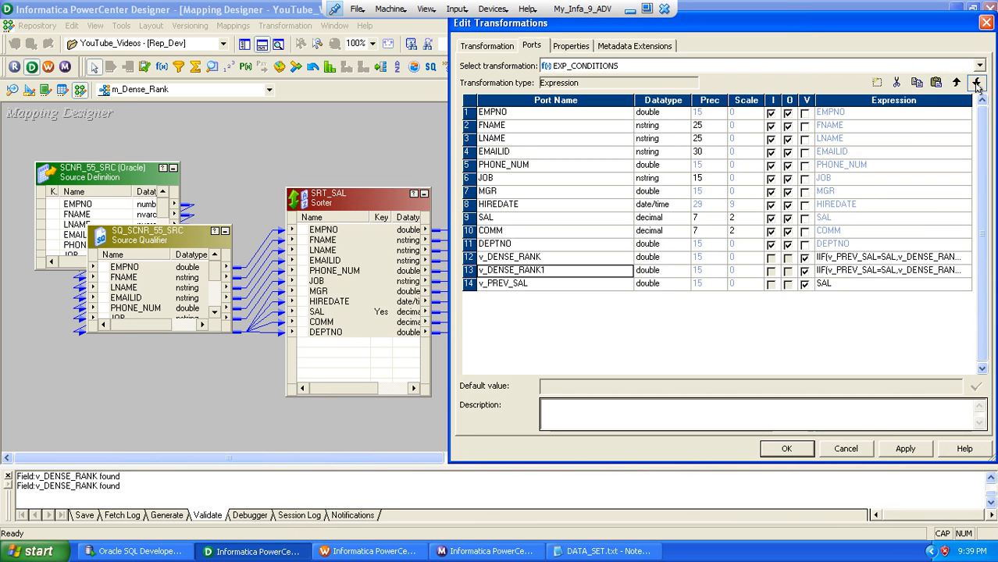
click(976, 82)
click(568, 262)
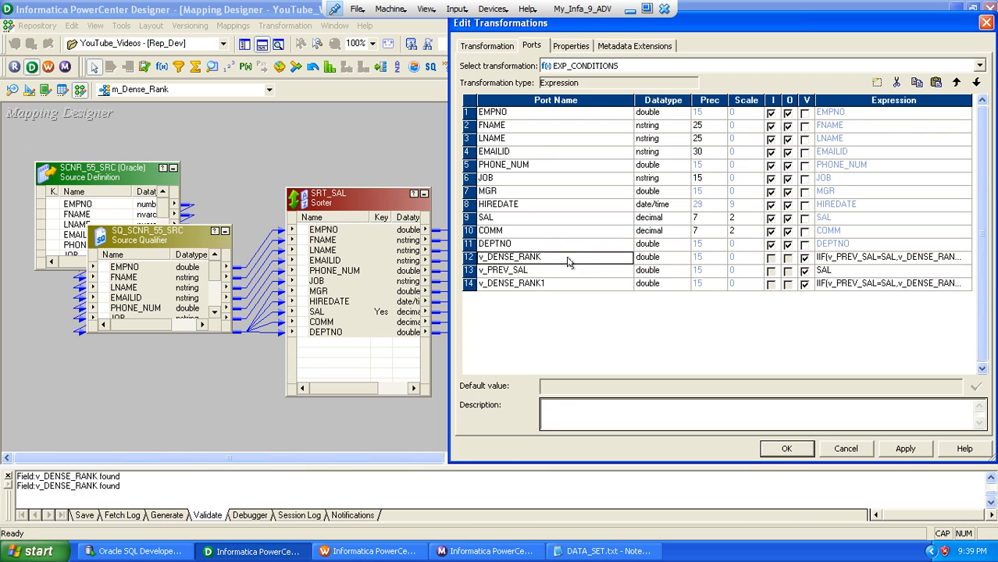
Step: Rename the copied port o_DENSE_RANK, make it an output port with the expression v_DENSE_RANK, and apply the EXP_CONDITIONS edits
click(557, 285)
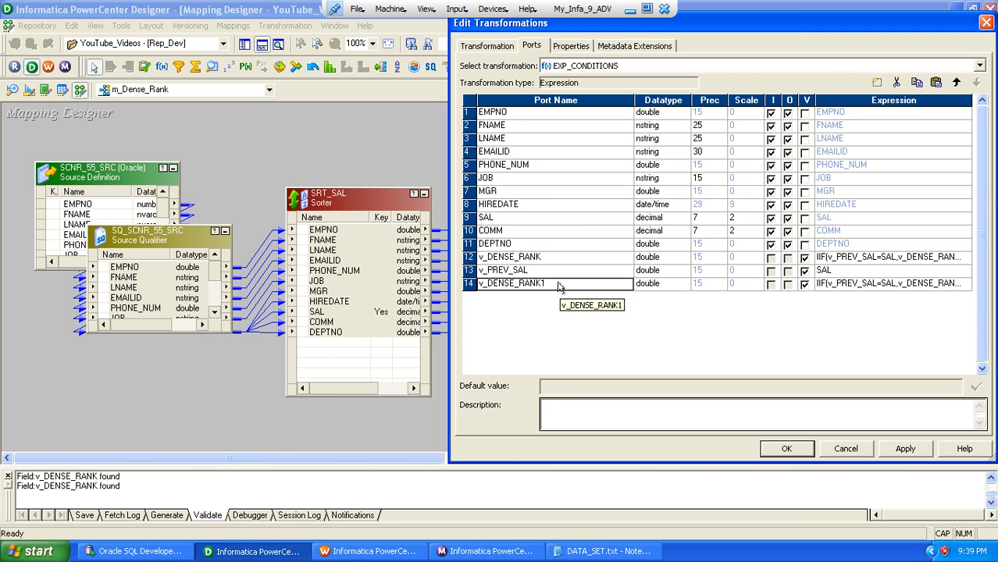
click(559, 284)
key(BackSpace)
key(Home)
key(Delete)
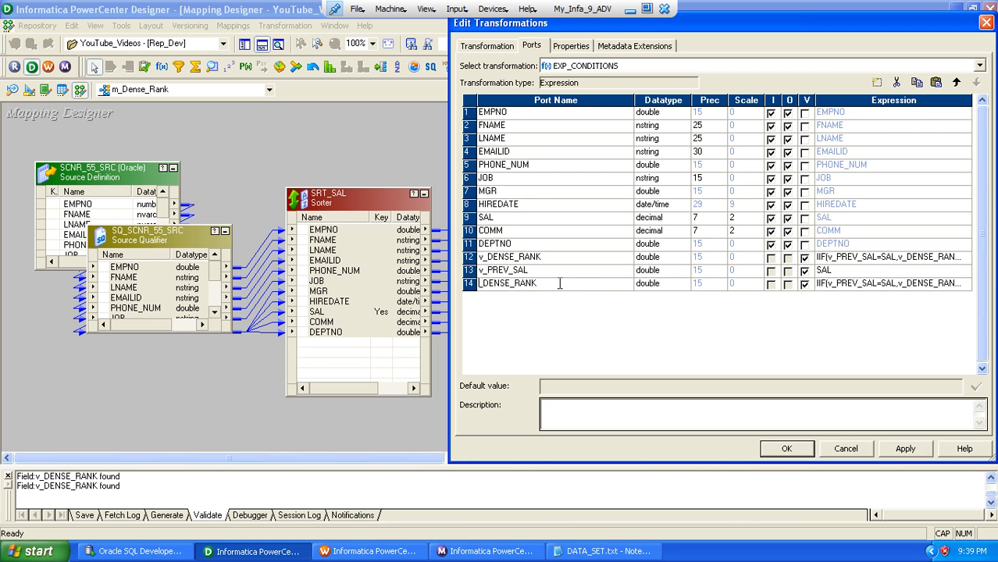
text(o)
key(Tab)
key(Tab)
key(space)
key(Tab)
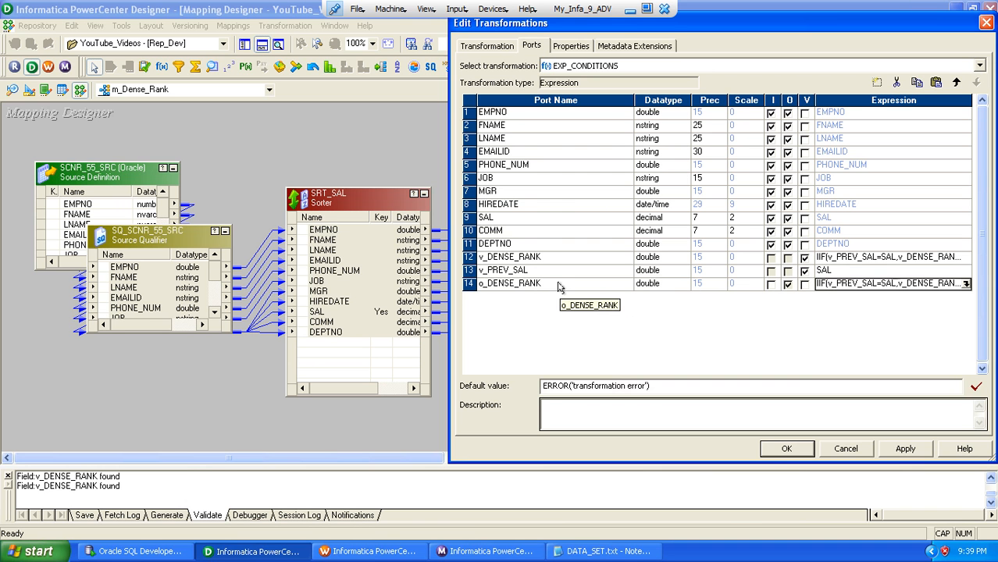
click(795, 451)
Step: Link o_DENSE_RANK to SEQNOS and EMPNO through DEPTNO to their matching columns in the SCNR_55_TGT target, saving the mapping
mouse_move(520, 340)
mouse_down()
mouse_move(642, 300)
mouse_move(737, 230)
mouse_up()
click(509, 228)
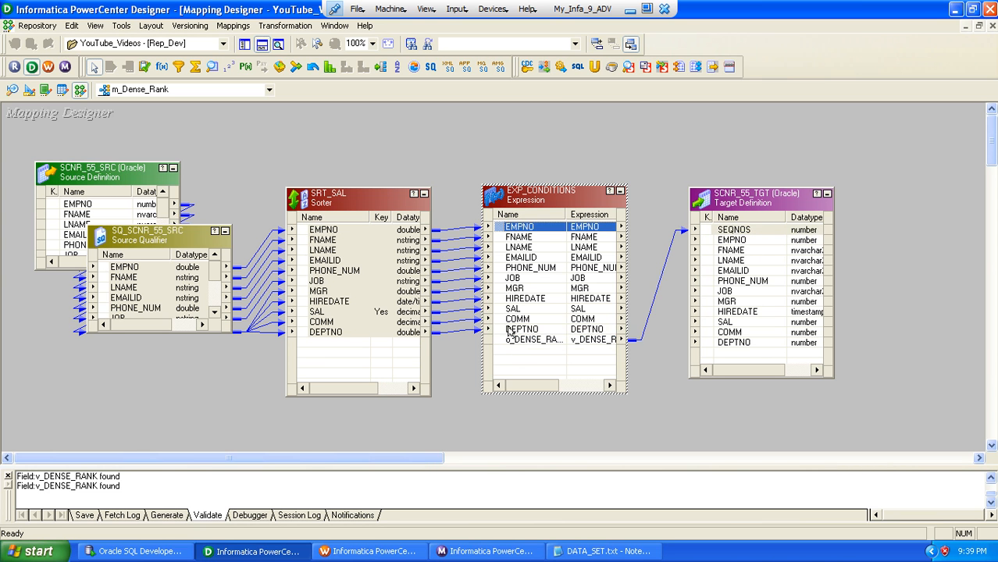
shift+click(509, 330)
drag(499, 231, 711, 242)
click(639, 178)
key(ctrl+s)
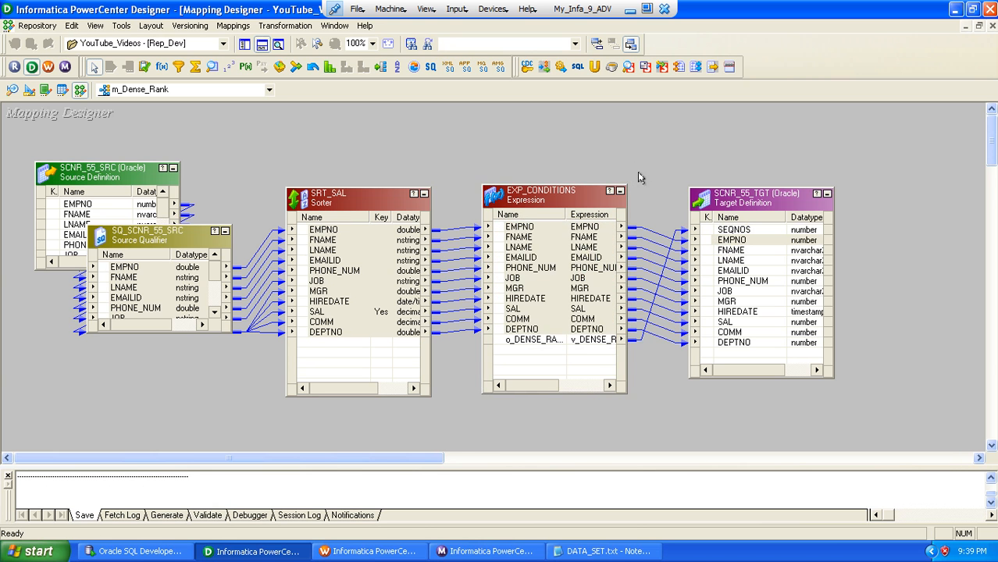
Step: Switch to Workflow Manager, refresh the mapping of the s_m_Dense_Rank session and save the workflow
click(368, 552)
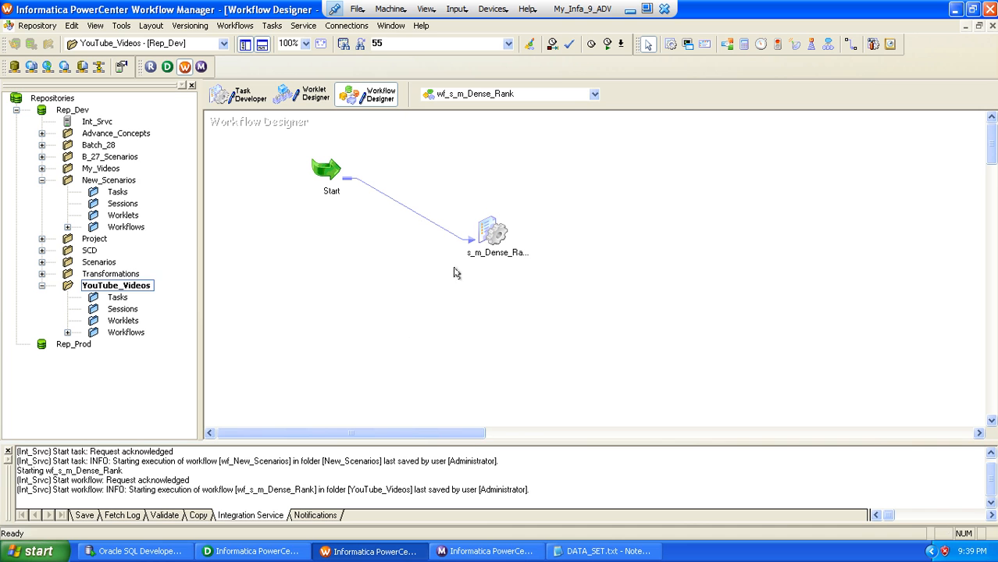
click(483, 230)
right_click(482, 228)
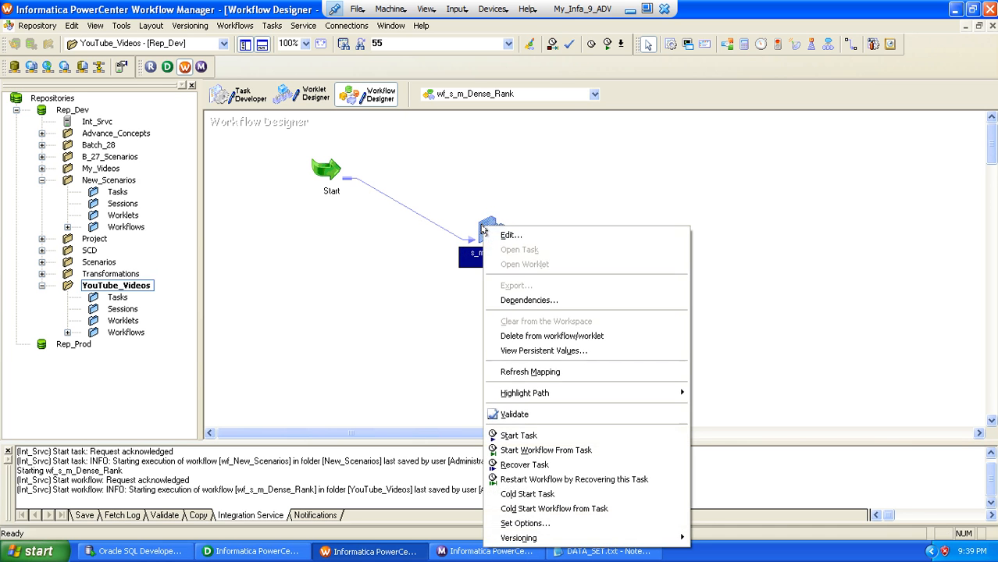
click(526, 371)
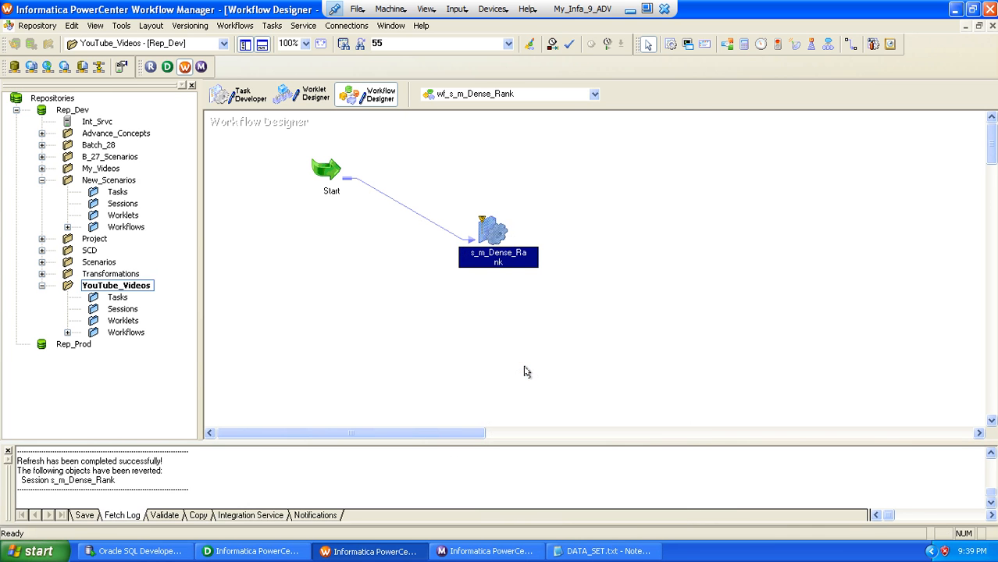
key(ctrl+s)
Step: Review the SQ_SCNR_55_SRC source and SCNR_55_TGT target settings of the s_m_Dense_Rank session, then accept and save
double_click(488, 229)
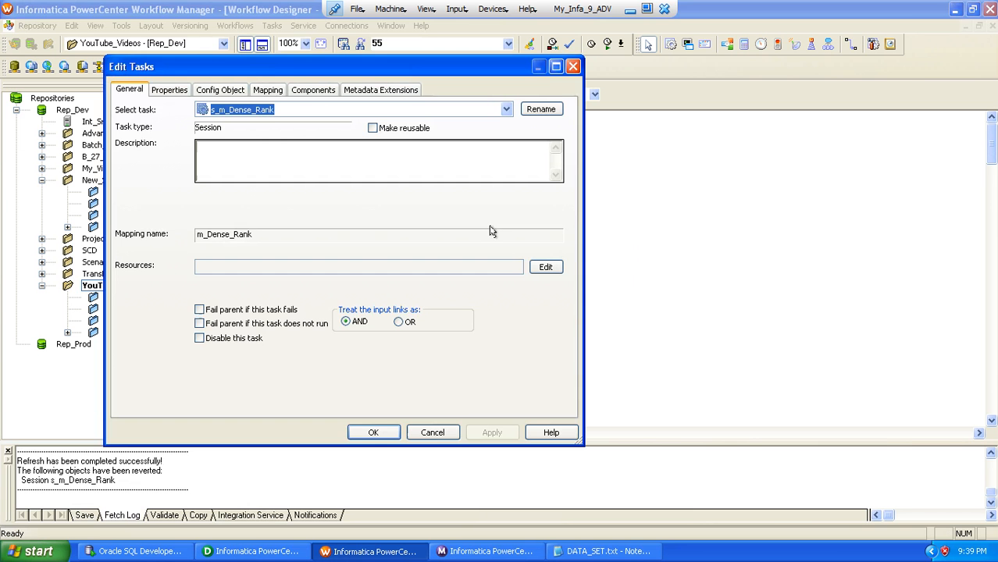
click(557, 67)
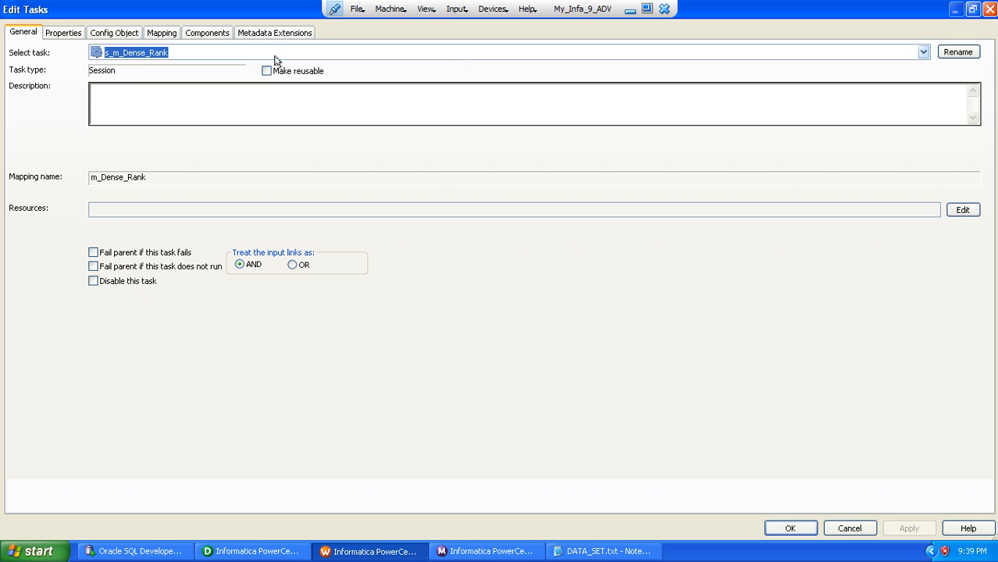
click(160, 33)
click(100, 159)
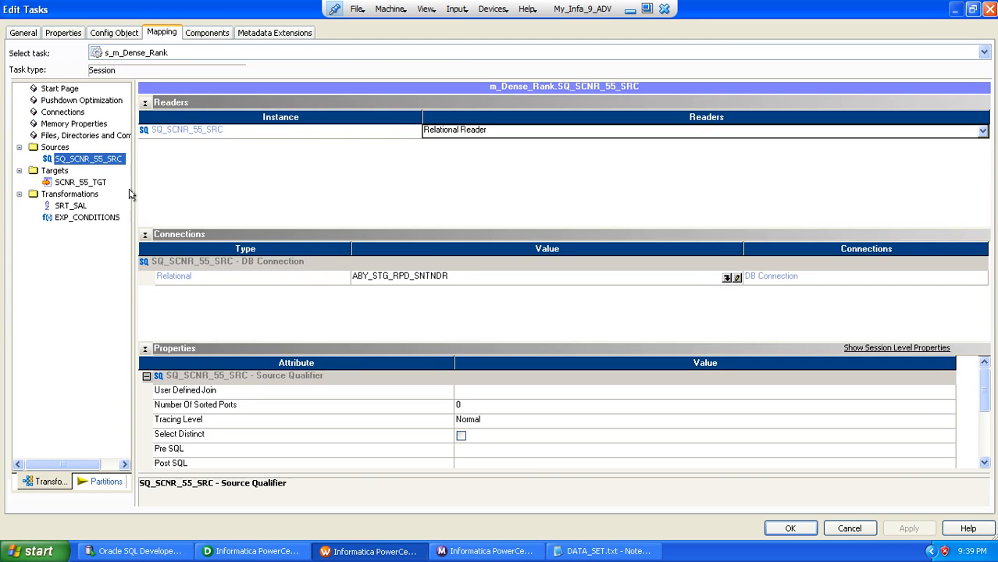
click(92, 184)
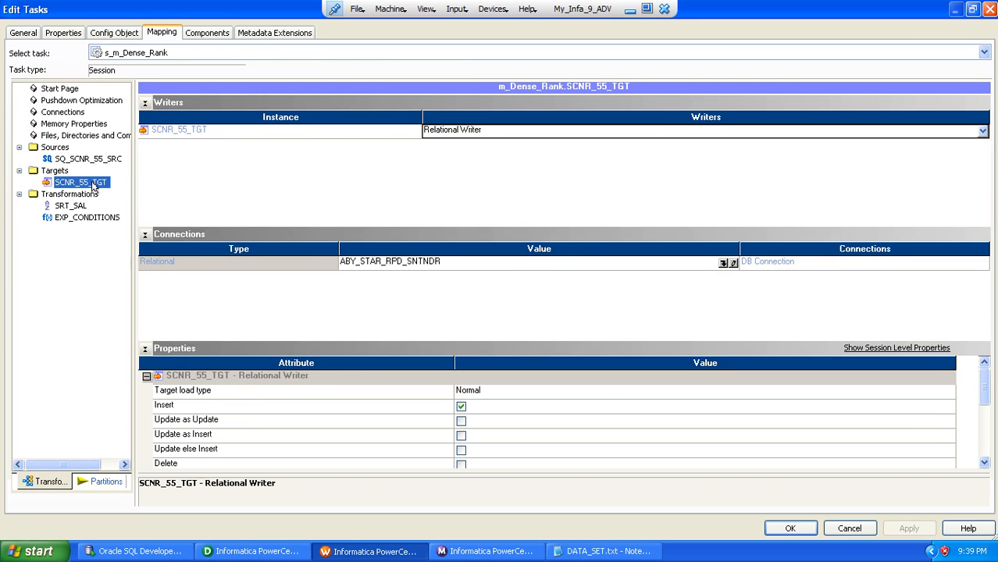
click(145, 235)
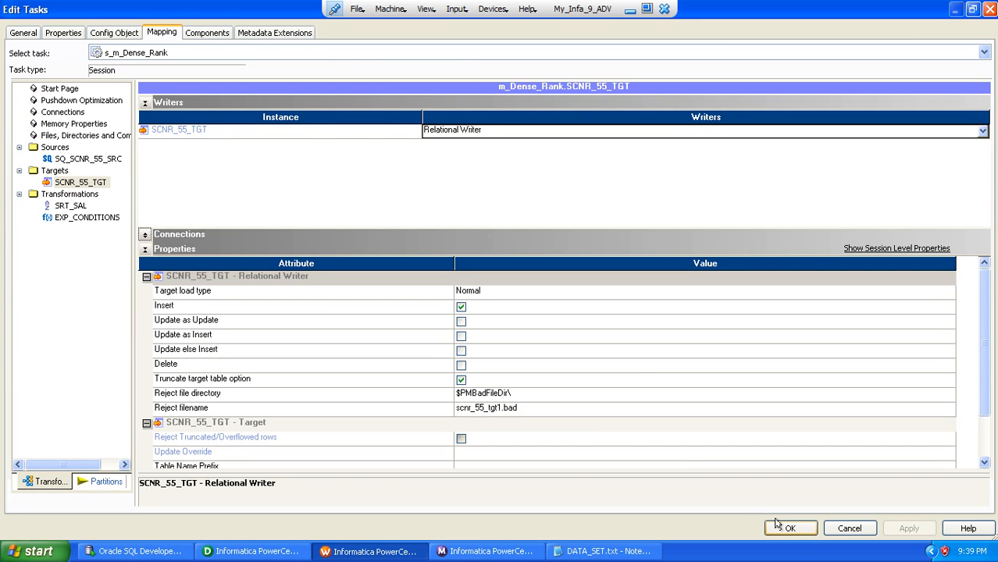
click(776, 528)
key(ctrl+s)
key(Return)
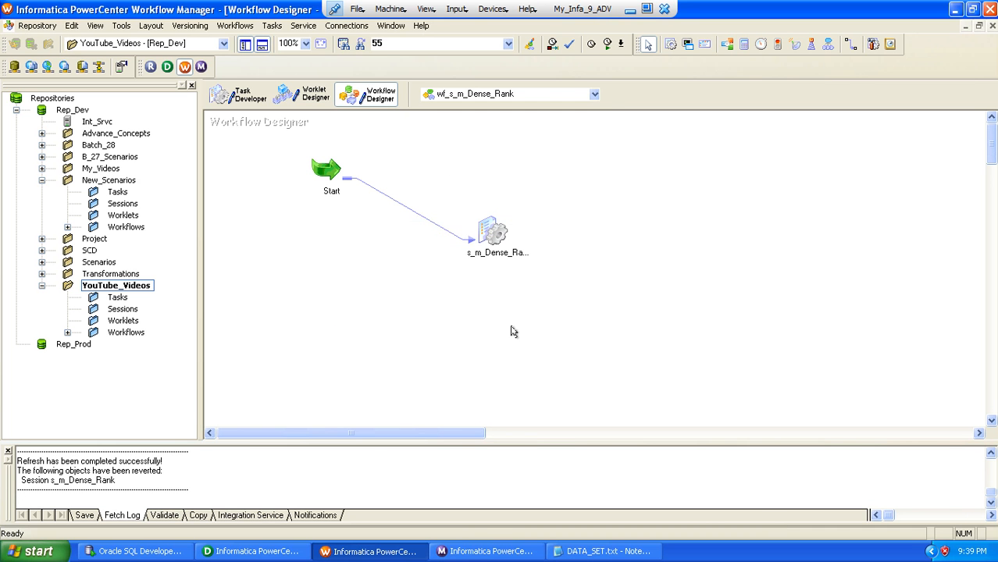
Step: Run the wf_s_m_Dense_Rank workflow and inspect the source/target statistics of the new session run in Workflow Monitor
right_click(437, 146)
click(497, 313)
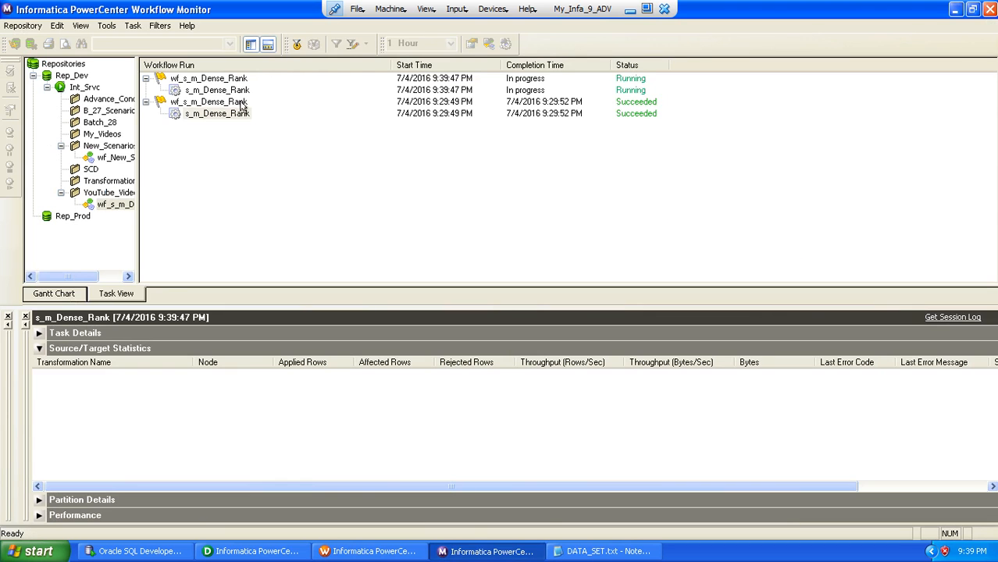
click(211, 91)
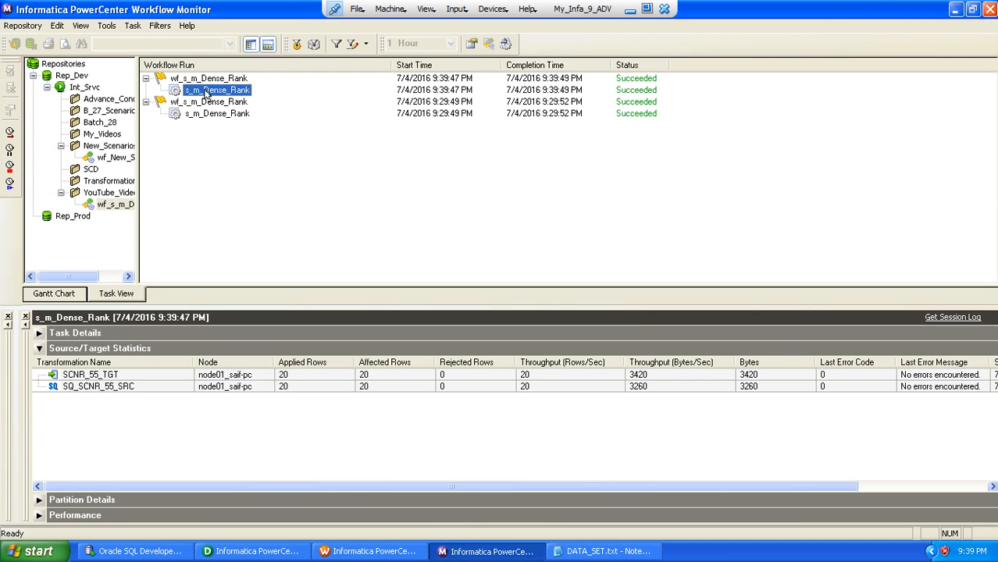
Step: Switch to Oracle SQL Developer and run the SELECT queries on the SCNR_55_SRC source and the SCNR_55_TGT target
click(134, 551)
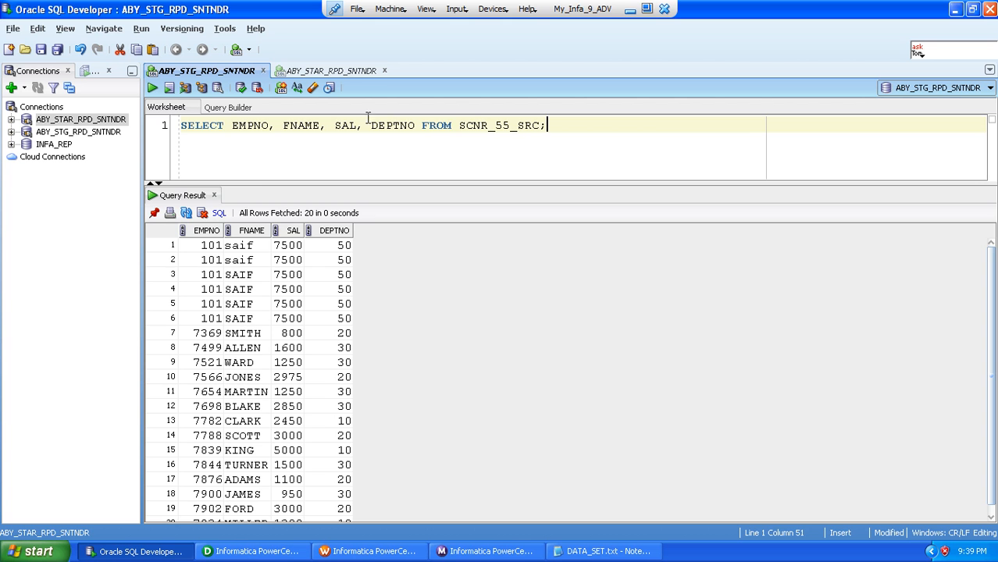
click(153, 87)
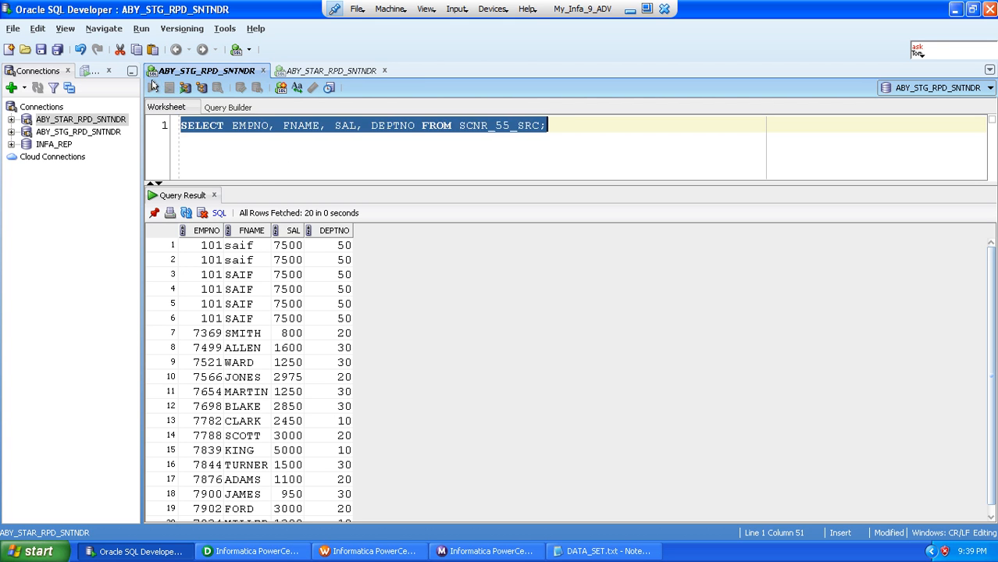
click(326, 71)
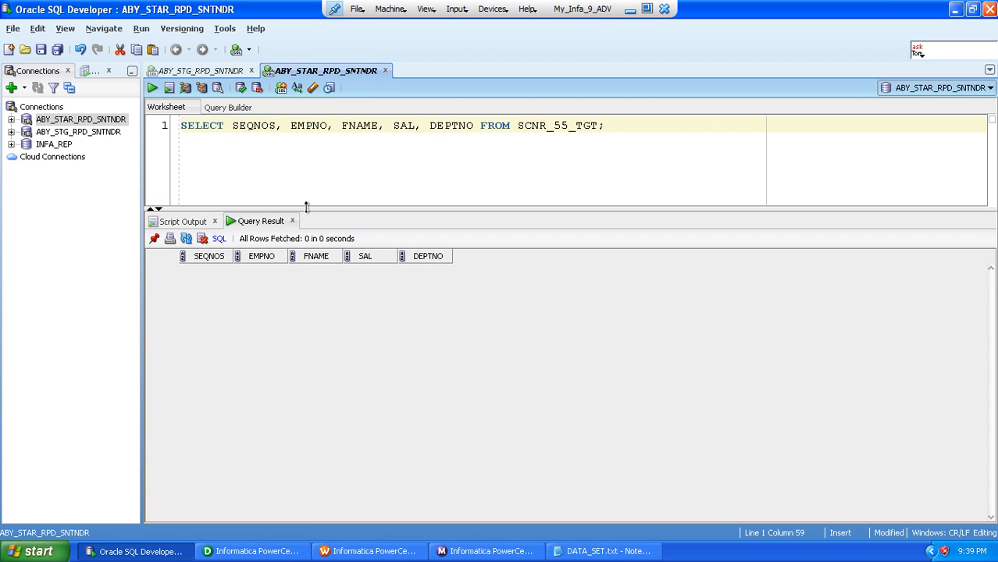
drag(306, 207, 305, 148)
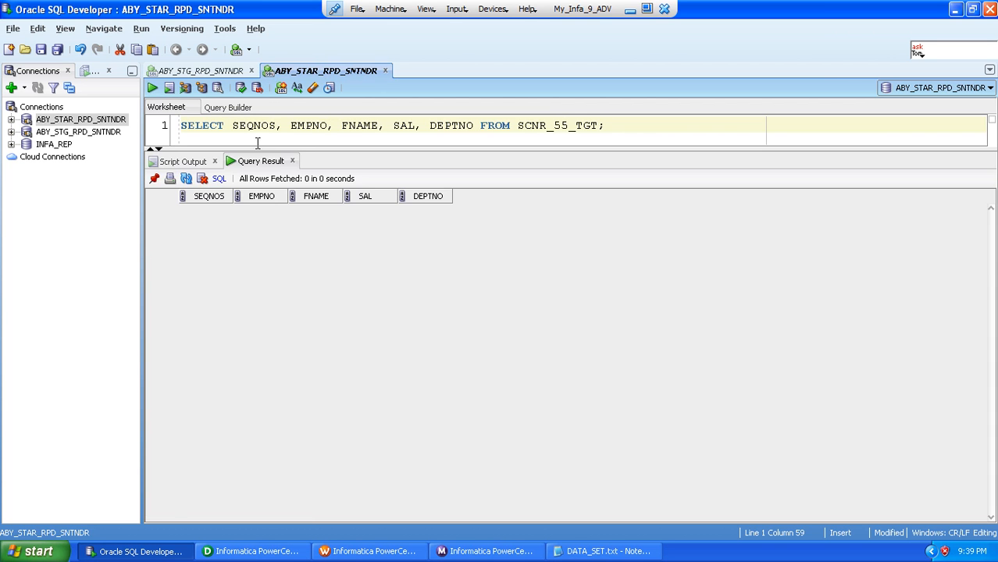
click(153, 89)
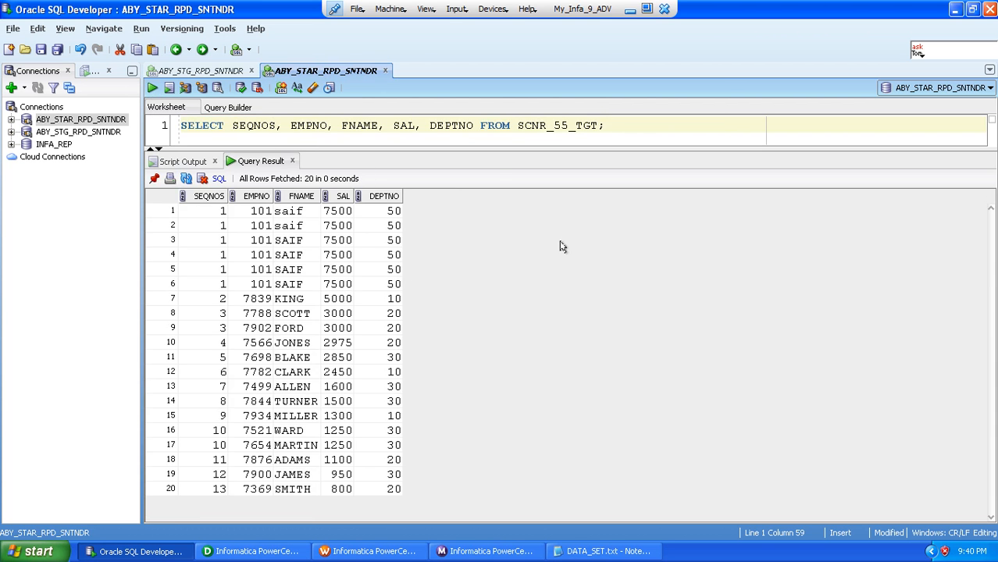
Step: Examine the SEQNOS through SAL values of the first six target rows by selecting them in the query result
click(213, 212)
key(shift+Right)
key(shift+Right)
key(shift+Right)
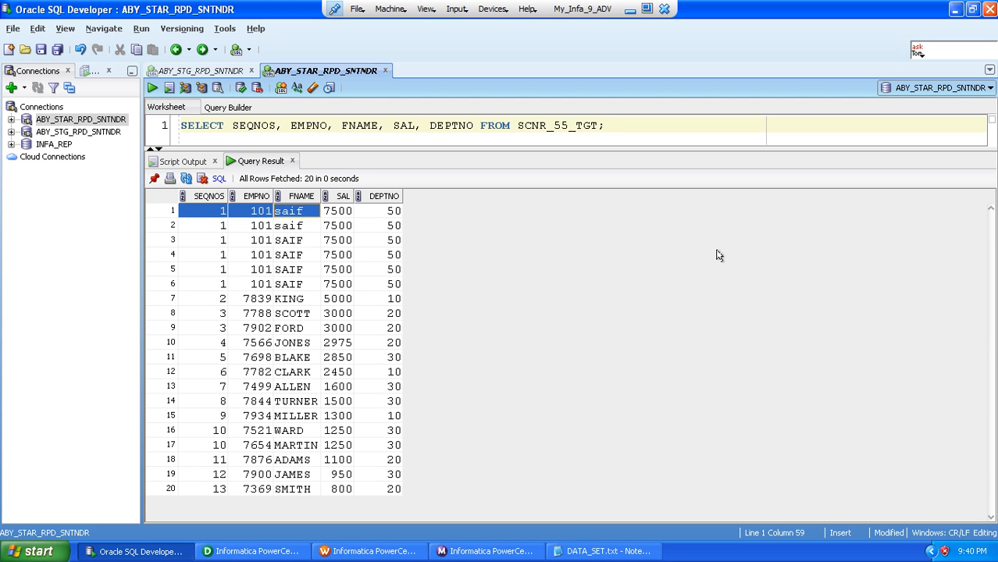
key(shift+Down)
key(shift+Down)
key(shift+Down)
key(shift+Down)
key(shift+Down)
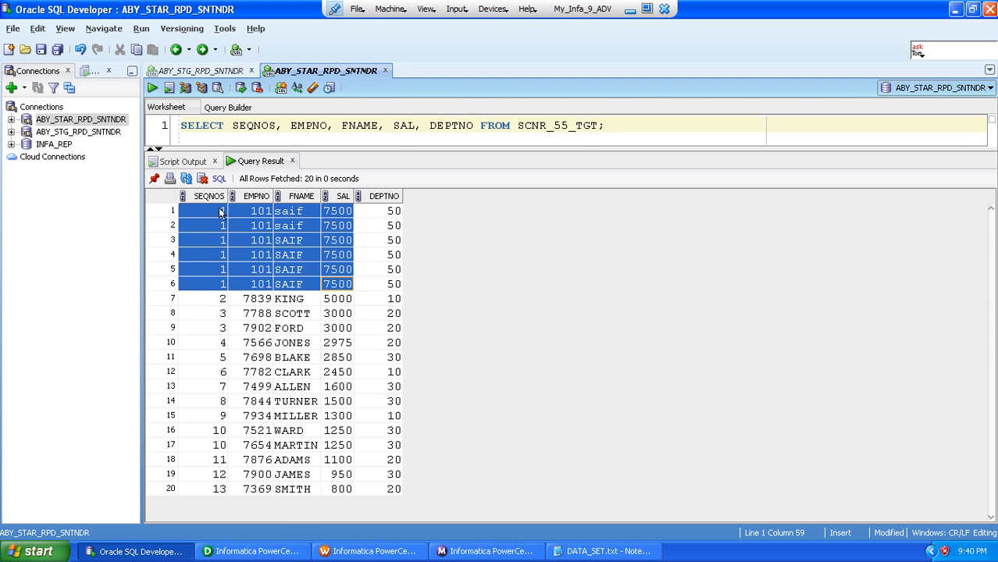
Step: Examine the SEQNOS through SAL values of the seventh target row by selecting them in the query result
click(339, 305)
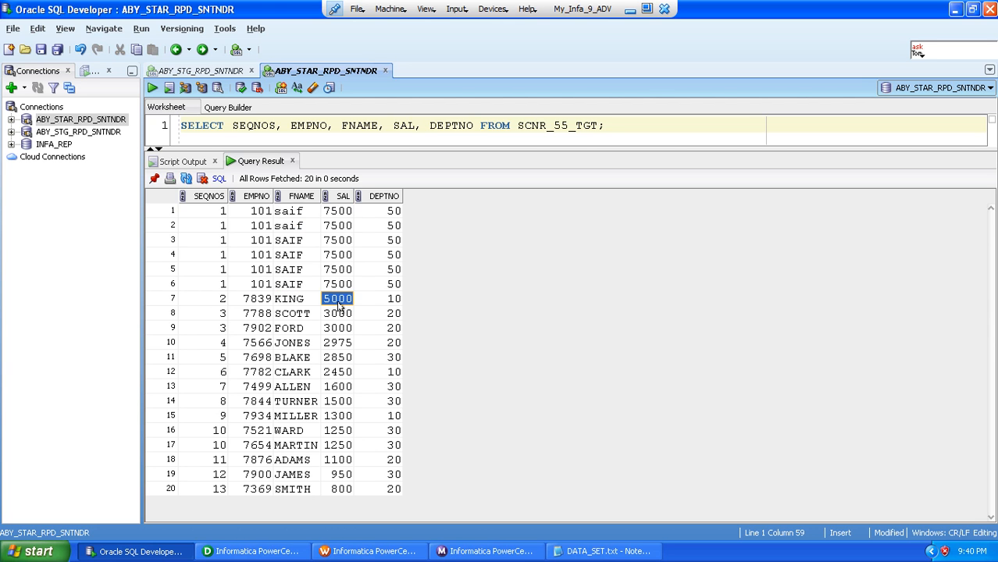
key(shift+Left)
key(shift+Left)
key(shift+Left)
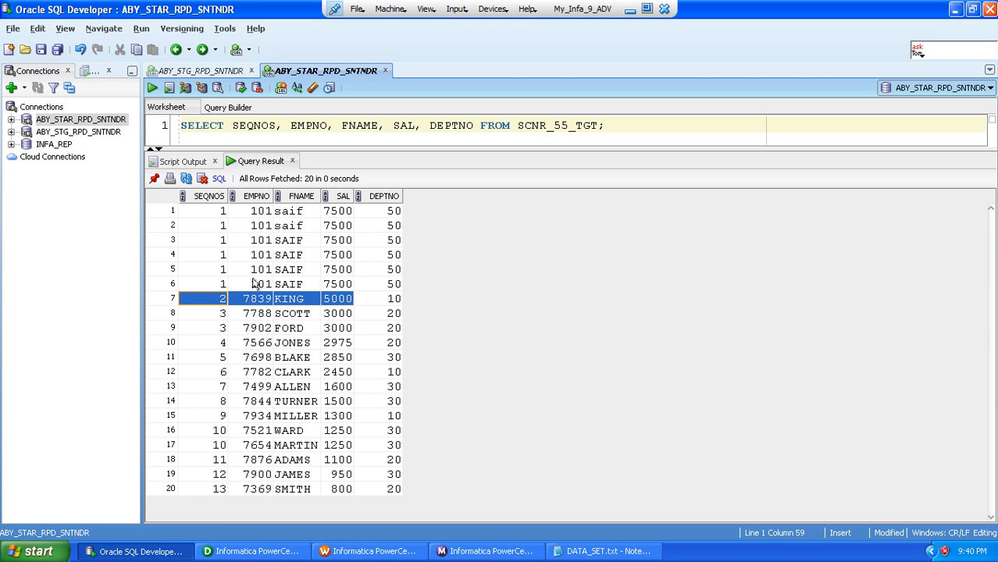
click(210, 302)
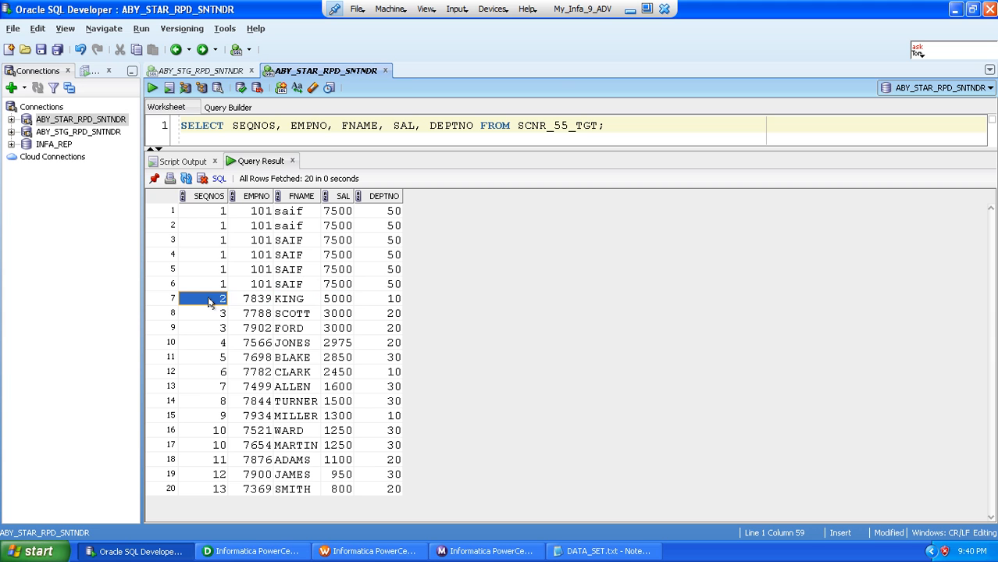
Step: Compare the SEQNOS through SAL values of target rows 2 to 6 with the SEQNOS values of rows 1 and 7
click(207, 227)
key(shift+Down)
key(shift+Down)
key(shift+Down)
key(shift+Down)
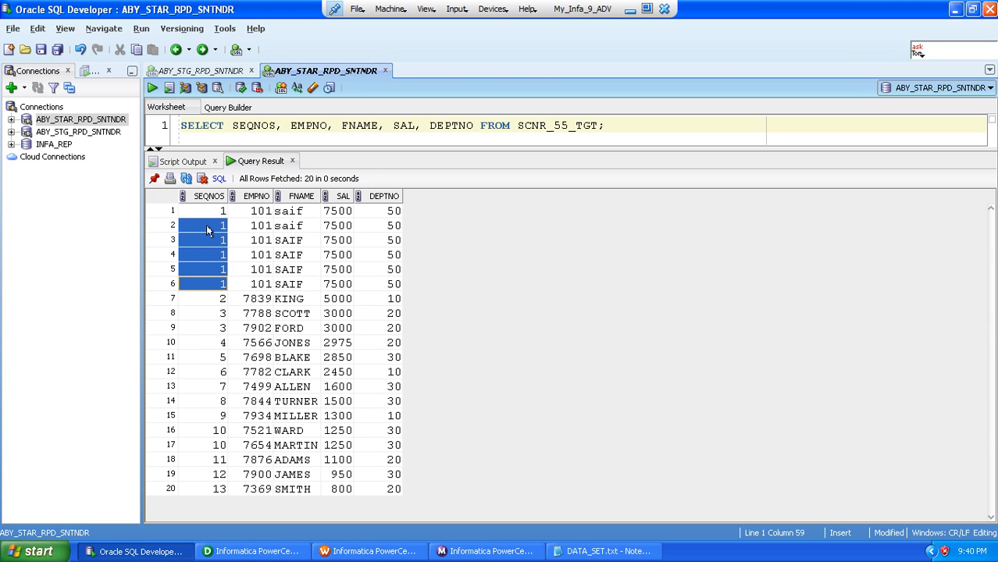
key(shift+Right)
key(shift+Right)
key(shift+Right)
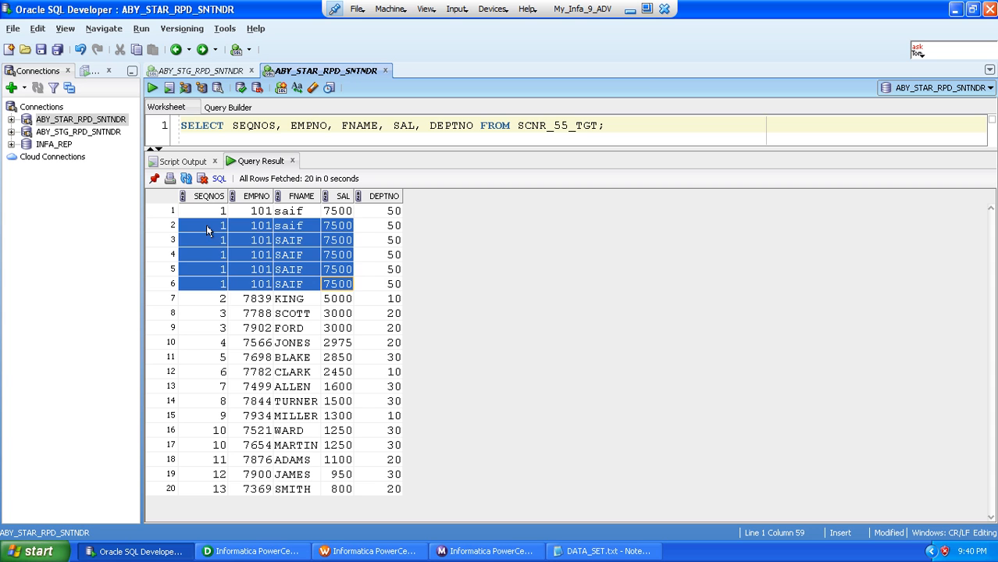
click(214, 211)
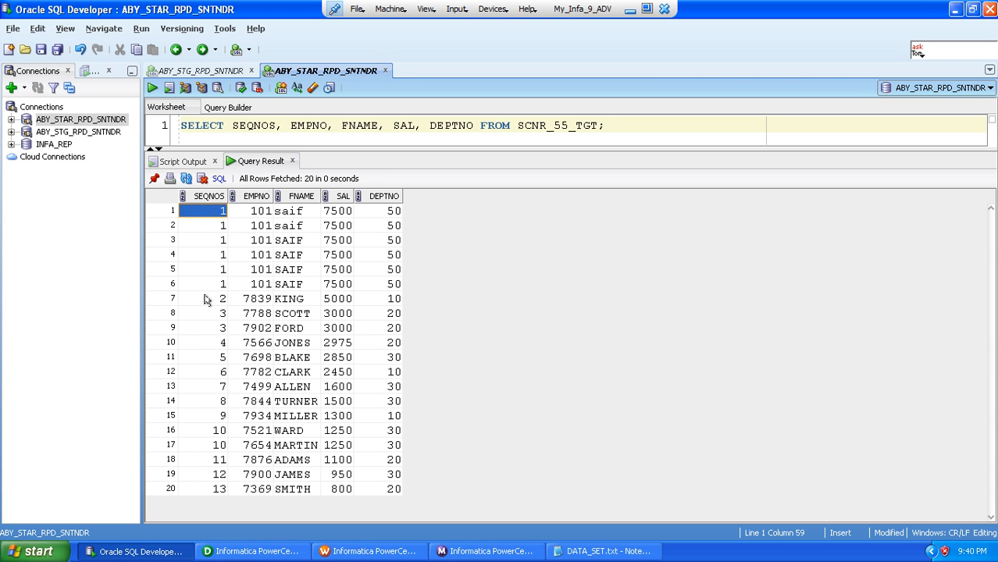
click(207, 300)
Step: Examine the SEQNOS through SAL values of target rows 8 and 9, which share the 3000 salary
click(340, 317)
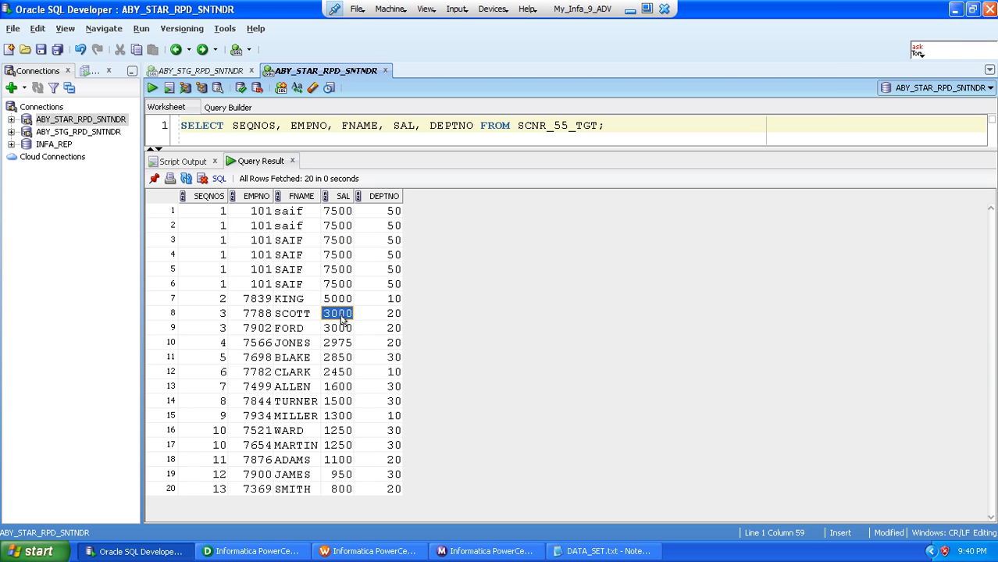
key(shift+Down)
key(shift+Left)
key(shift+Left)
key(shift+Left)
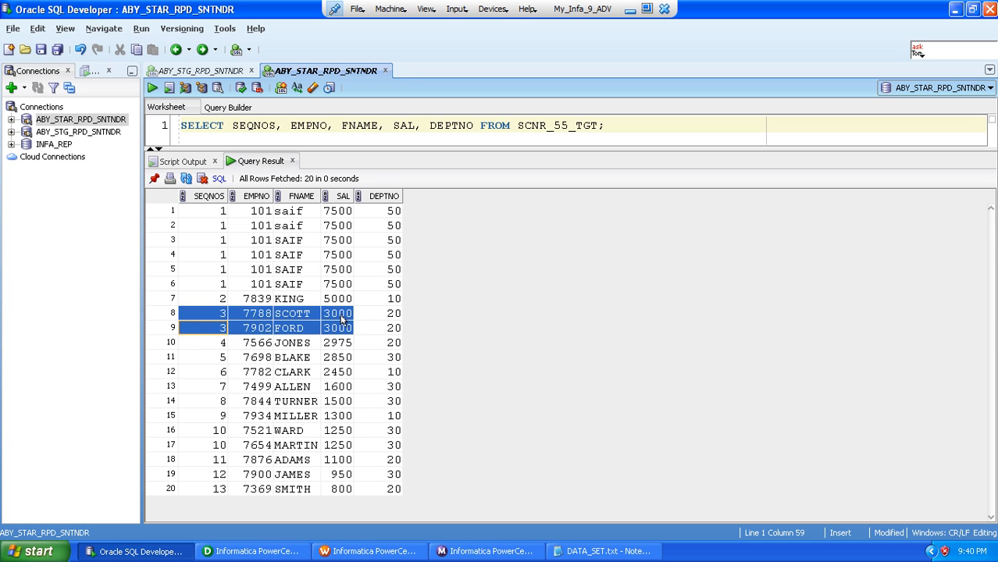
click(214, 318)
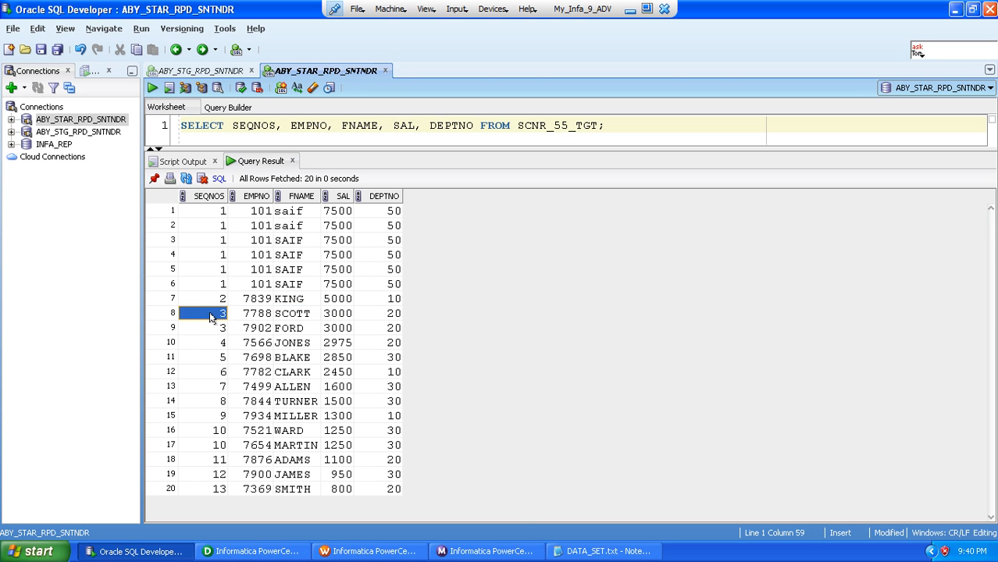
Step: Switch to DATA_SET.txt in Notepad and review the expected DENSE_RANK rows, the Dense Rank heading and the first ranked row's DEPTNO
click(597, 551)
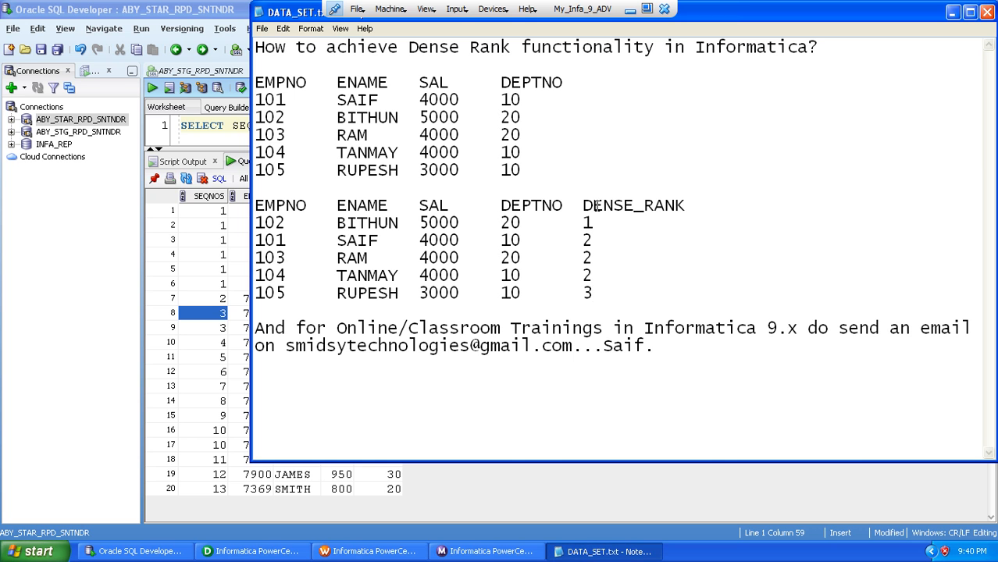
drag(596, 292, 185, 226)
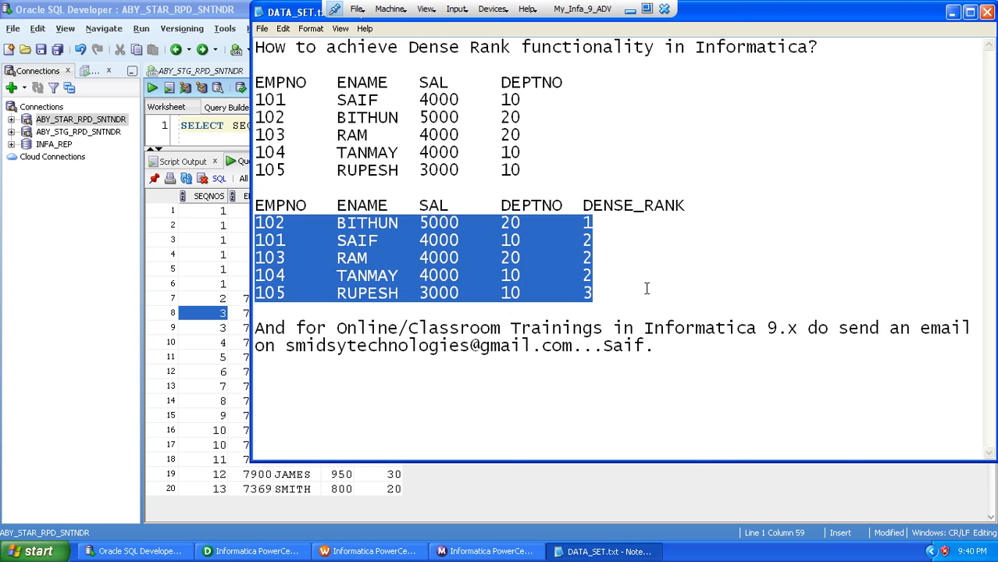
click(604, 295)
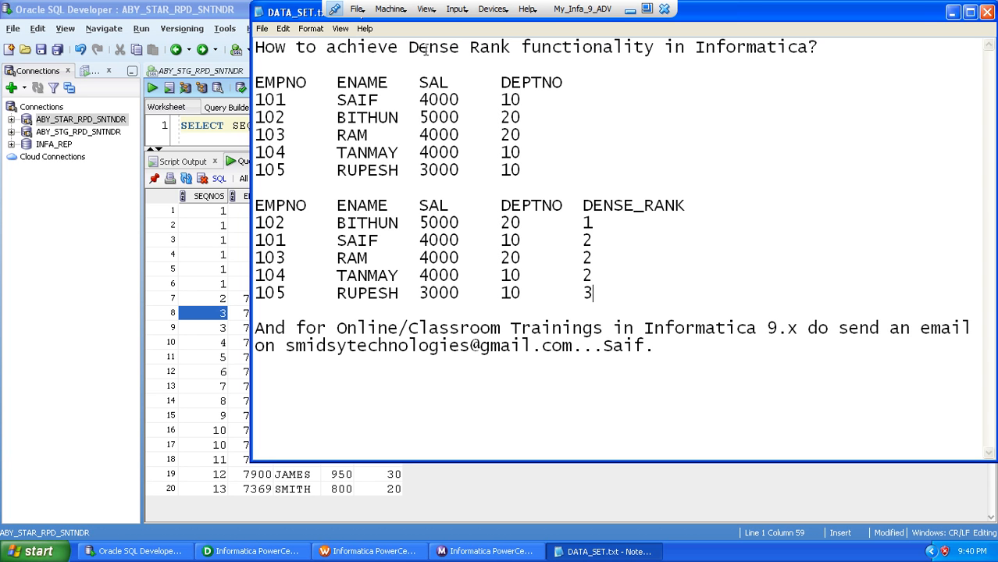
drag(409, 47, 514, 43)
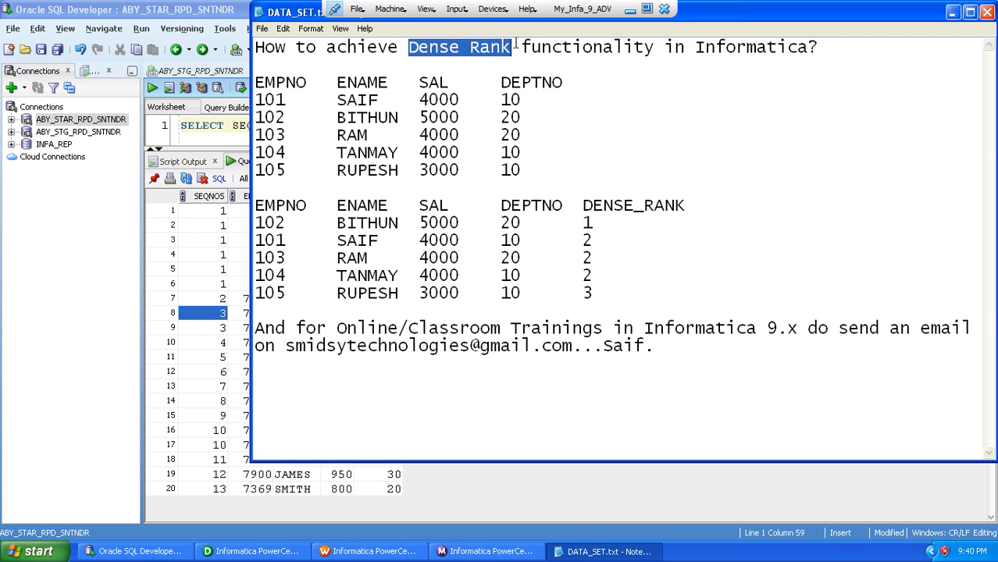
drag(498, 222, 522, 225)
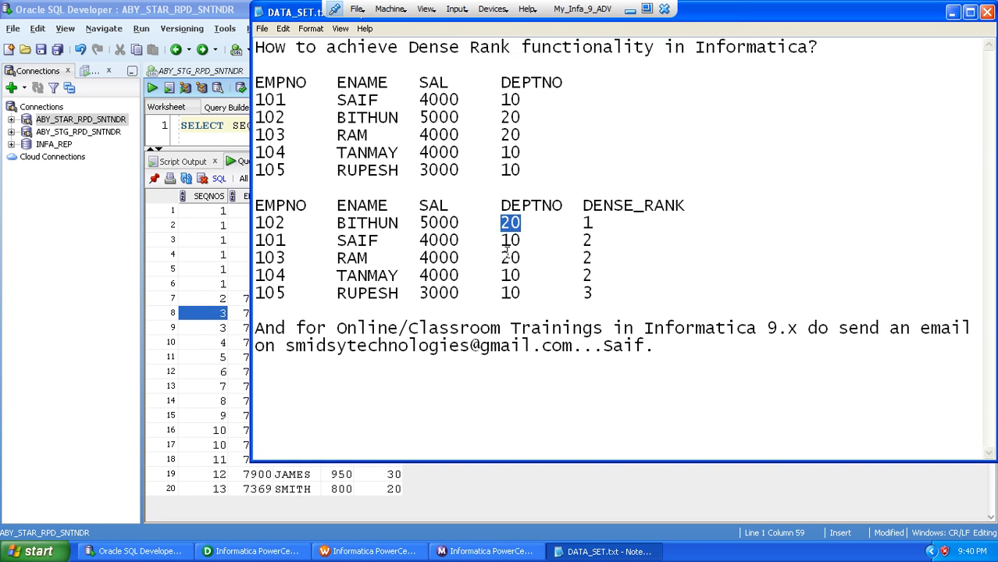
click(412, 308)
Step: Highlight the training contact e-mail in the note, clear the selection and take the virtual machine out of full-screen mode
drag(285, 345, 576, 347)
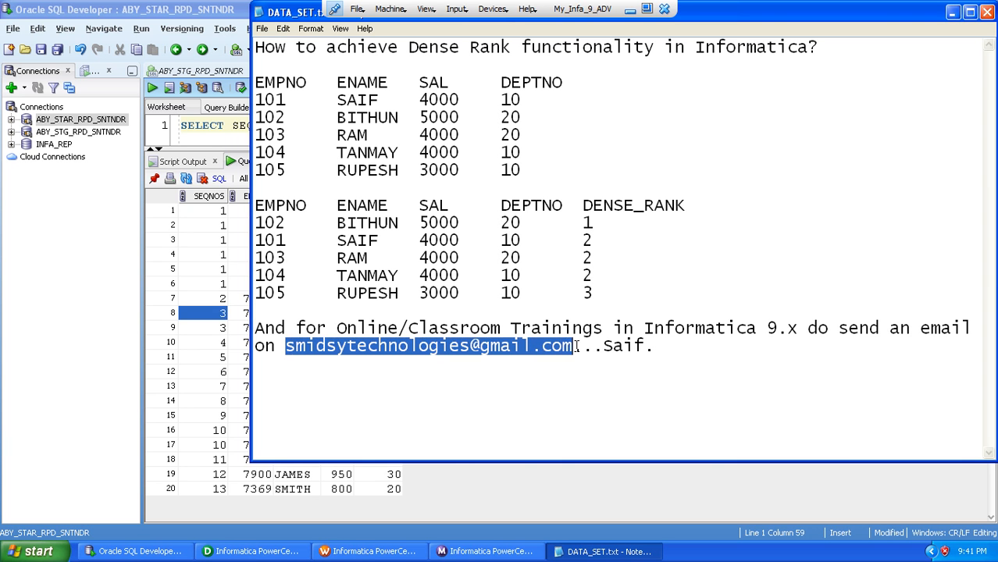
click(666, 353)
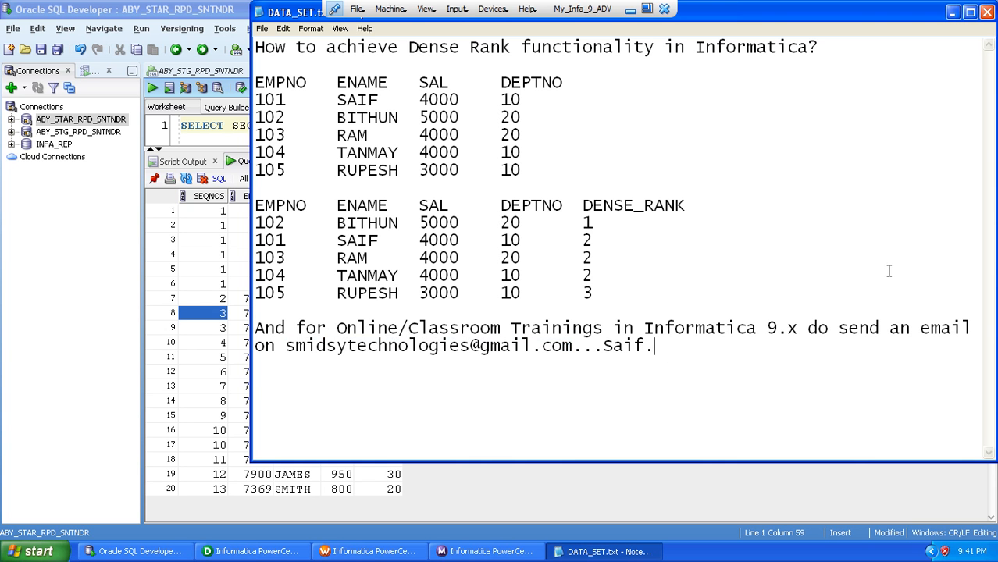
click(646, 8)
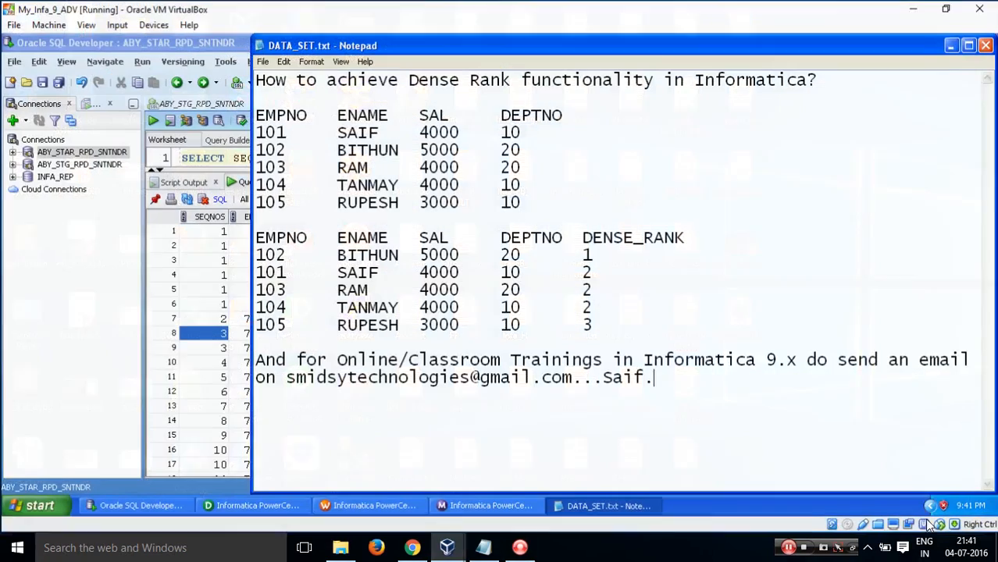